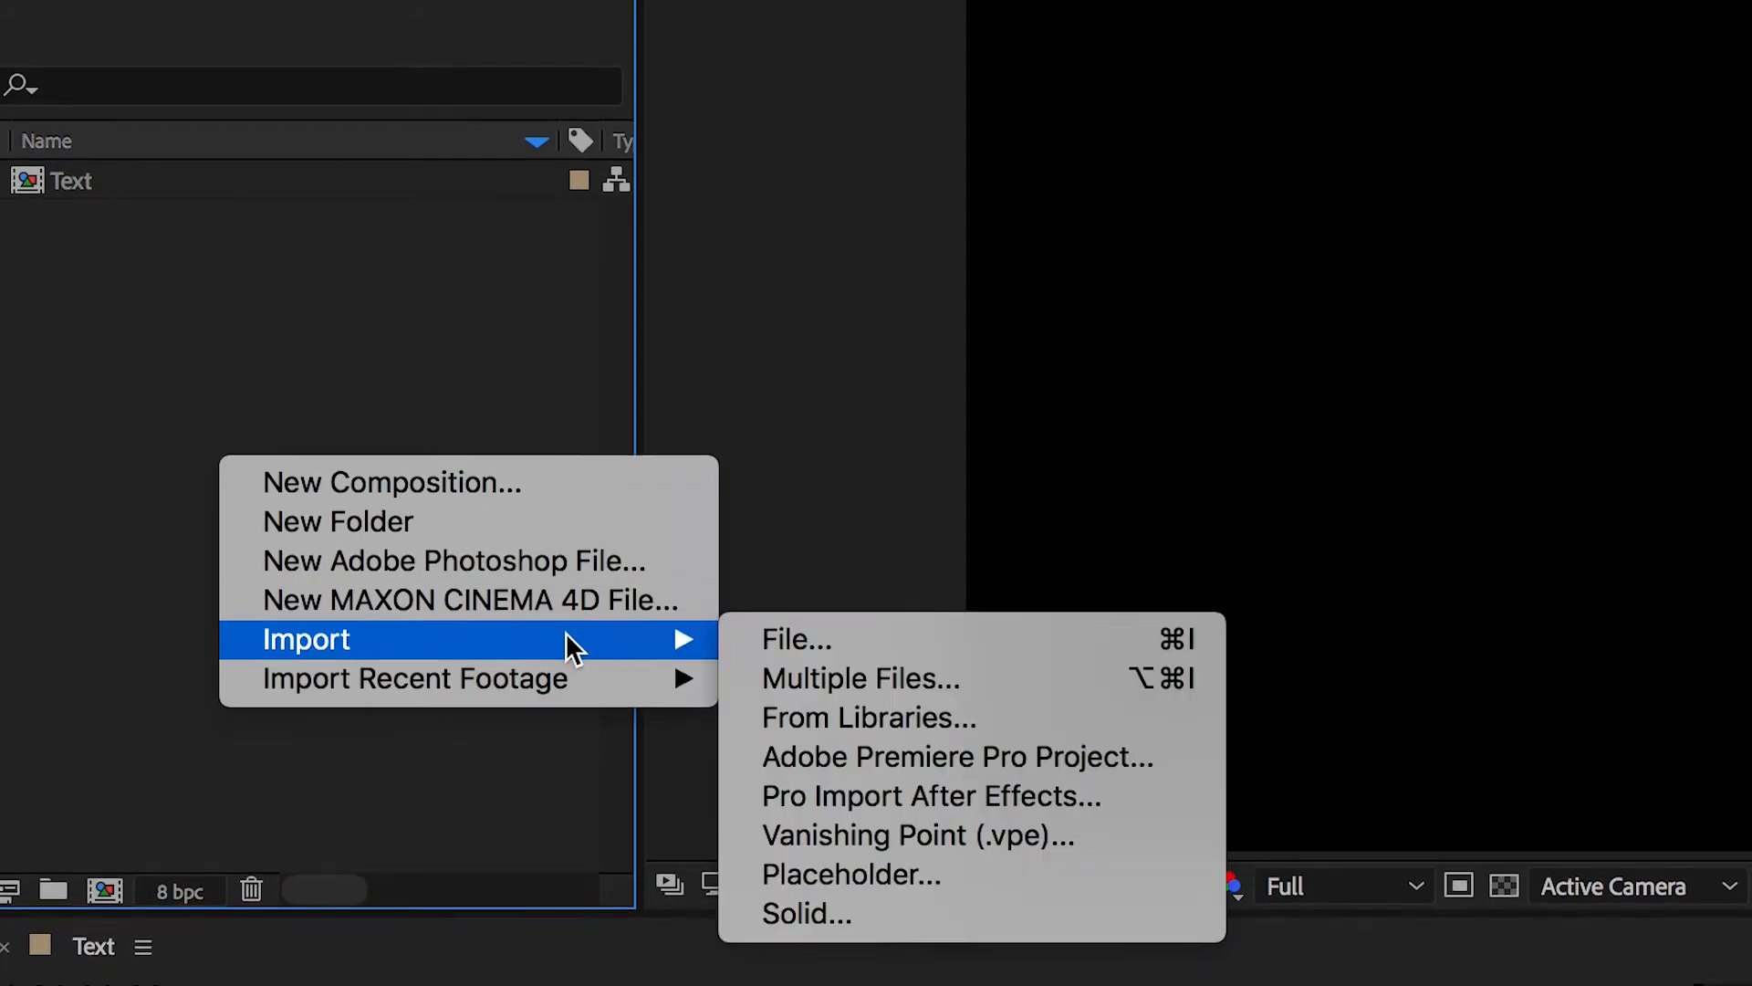
Step: Import London68.mp4 and place it in the Text composition's timeline, previewing the footage
left_click(772, 592)
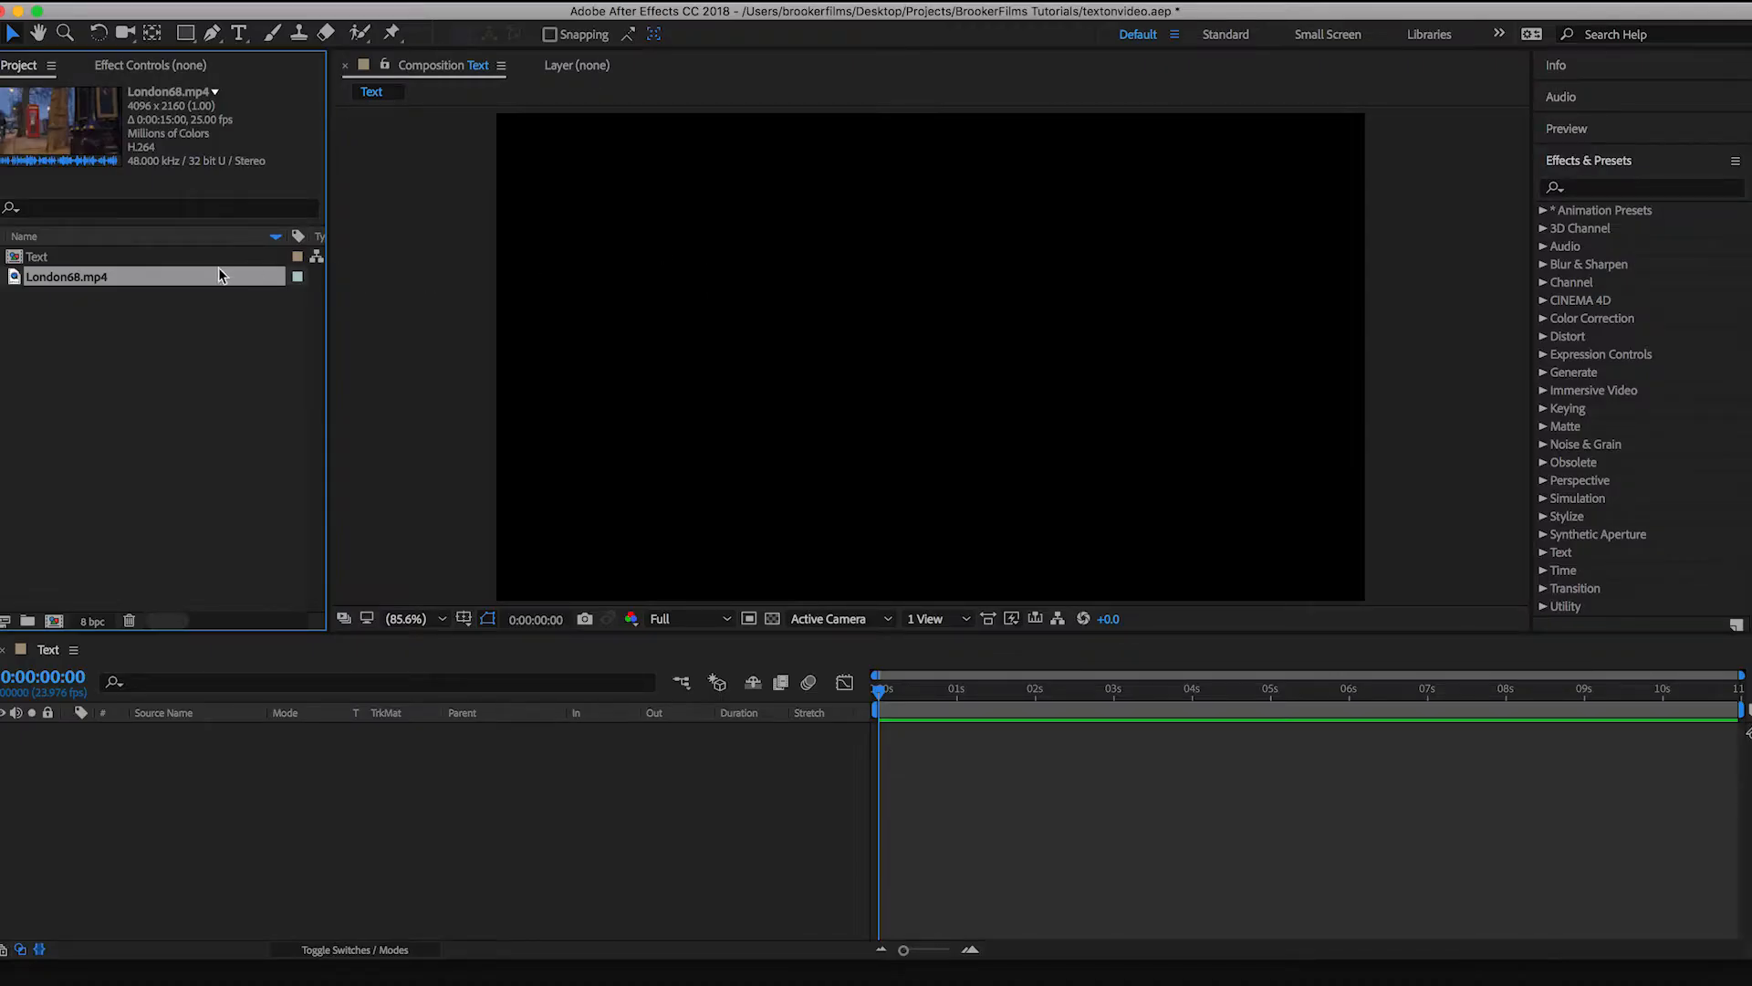
left_click_drag(103, 283, 635, 838)
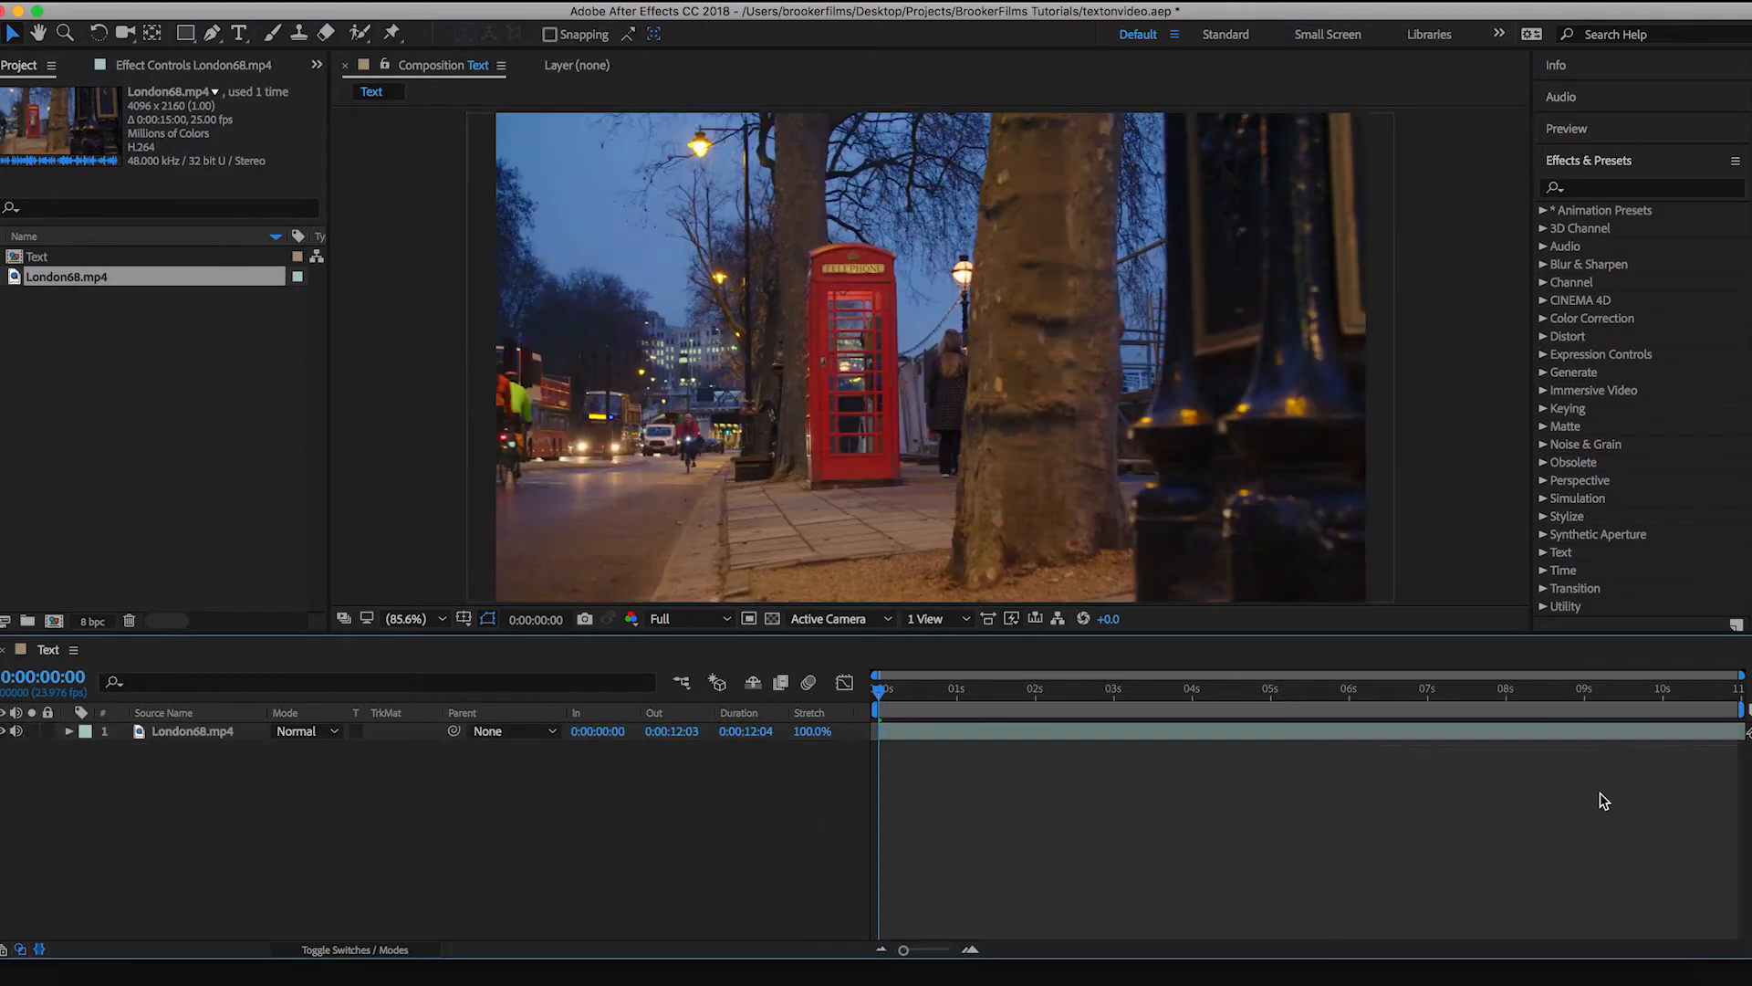
key("space")
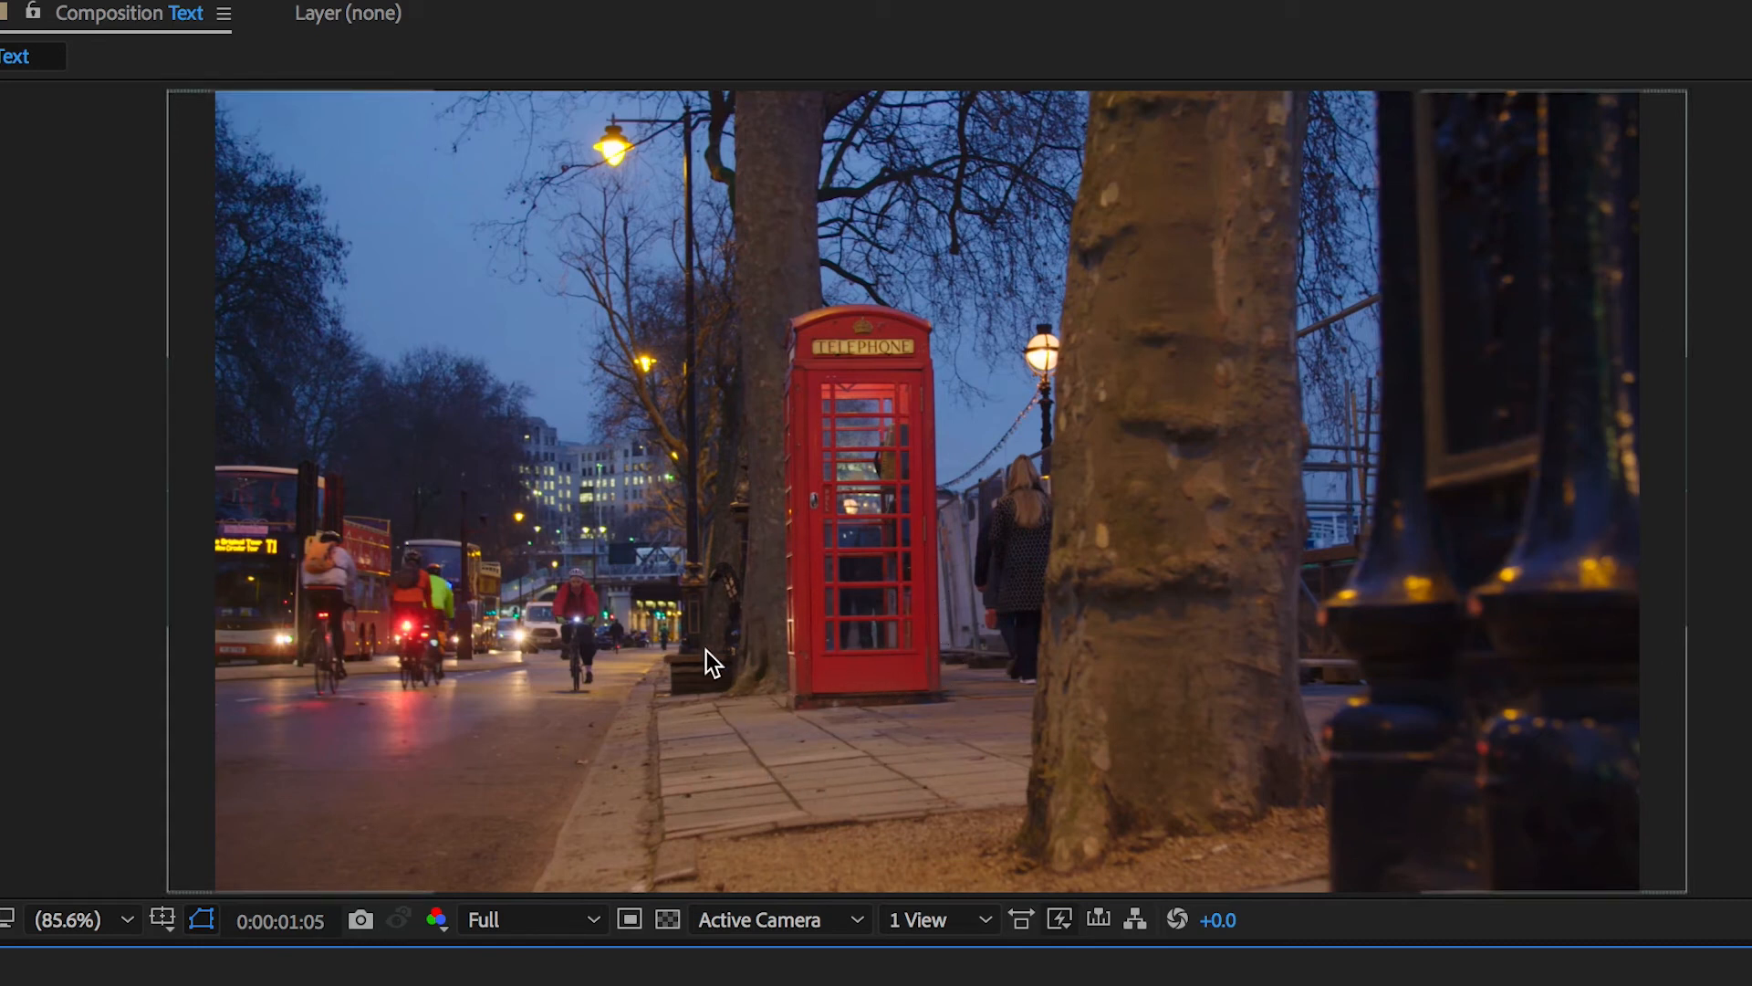
key("Home")
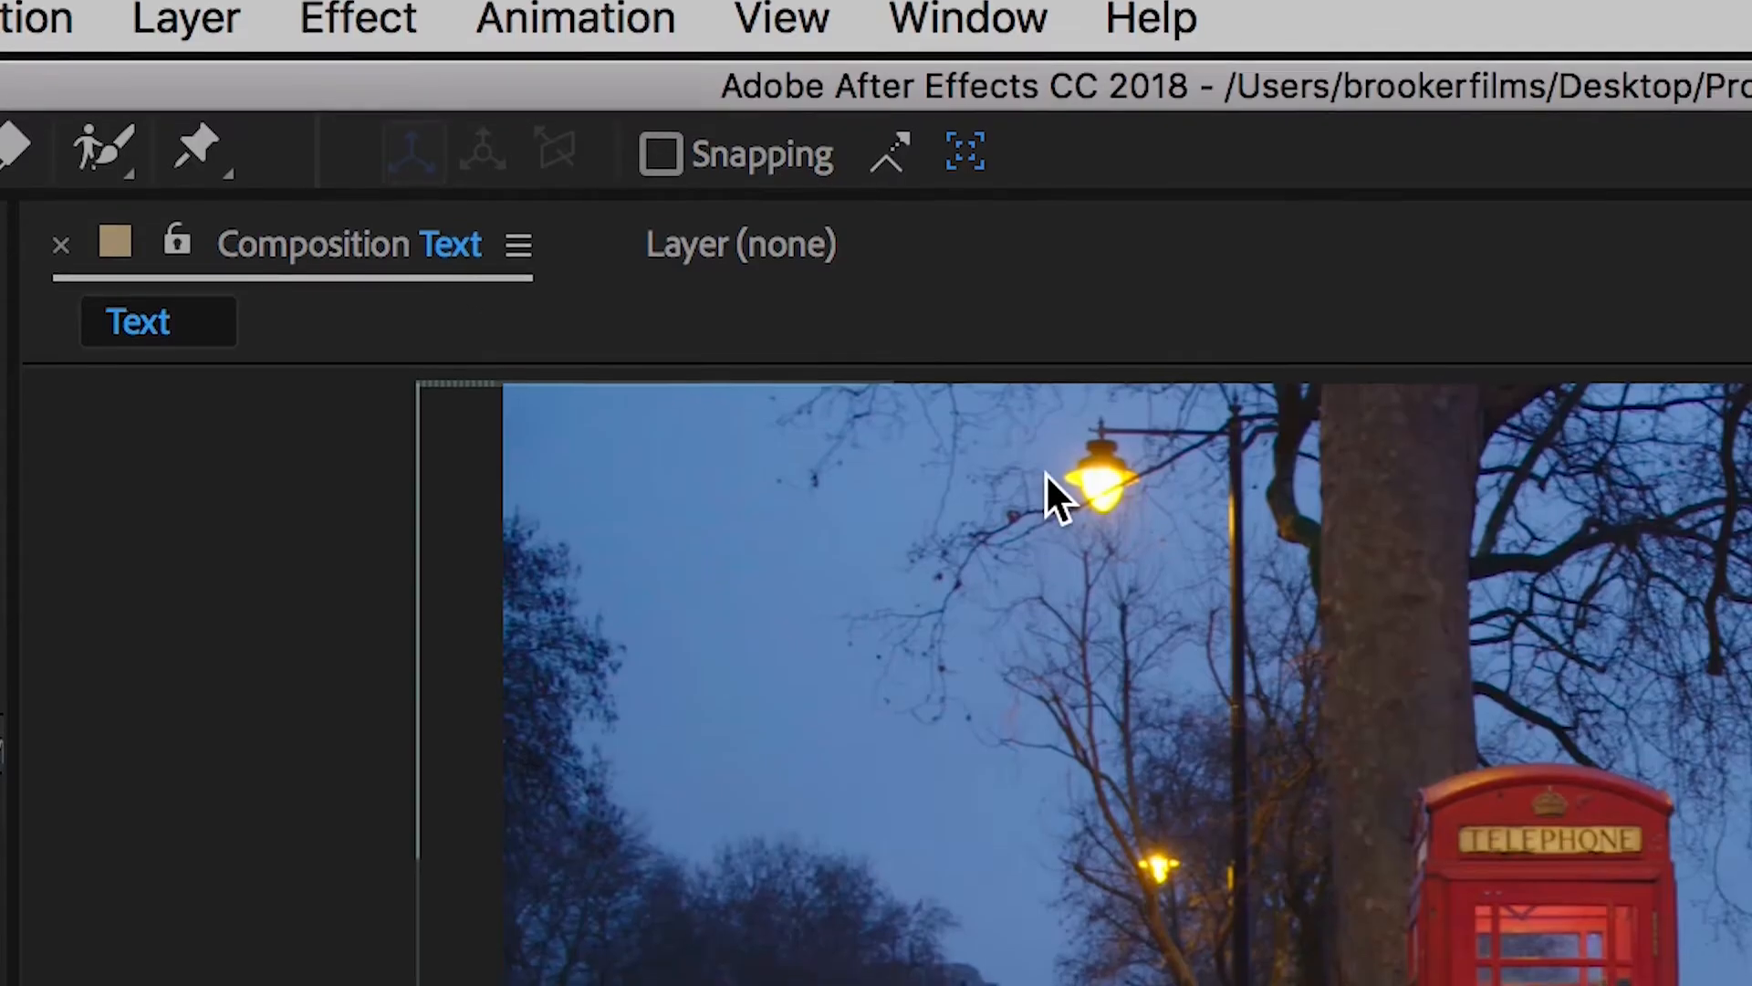
Step: Create a text layer reading "Hello" and position it on the pavement below the red phone box
left_click(244, 12)
mouse_move(227, 74)
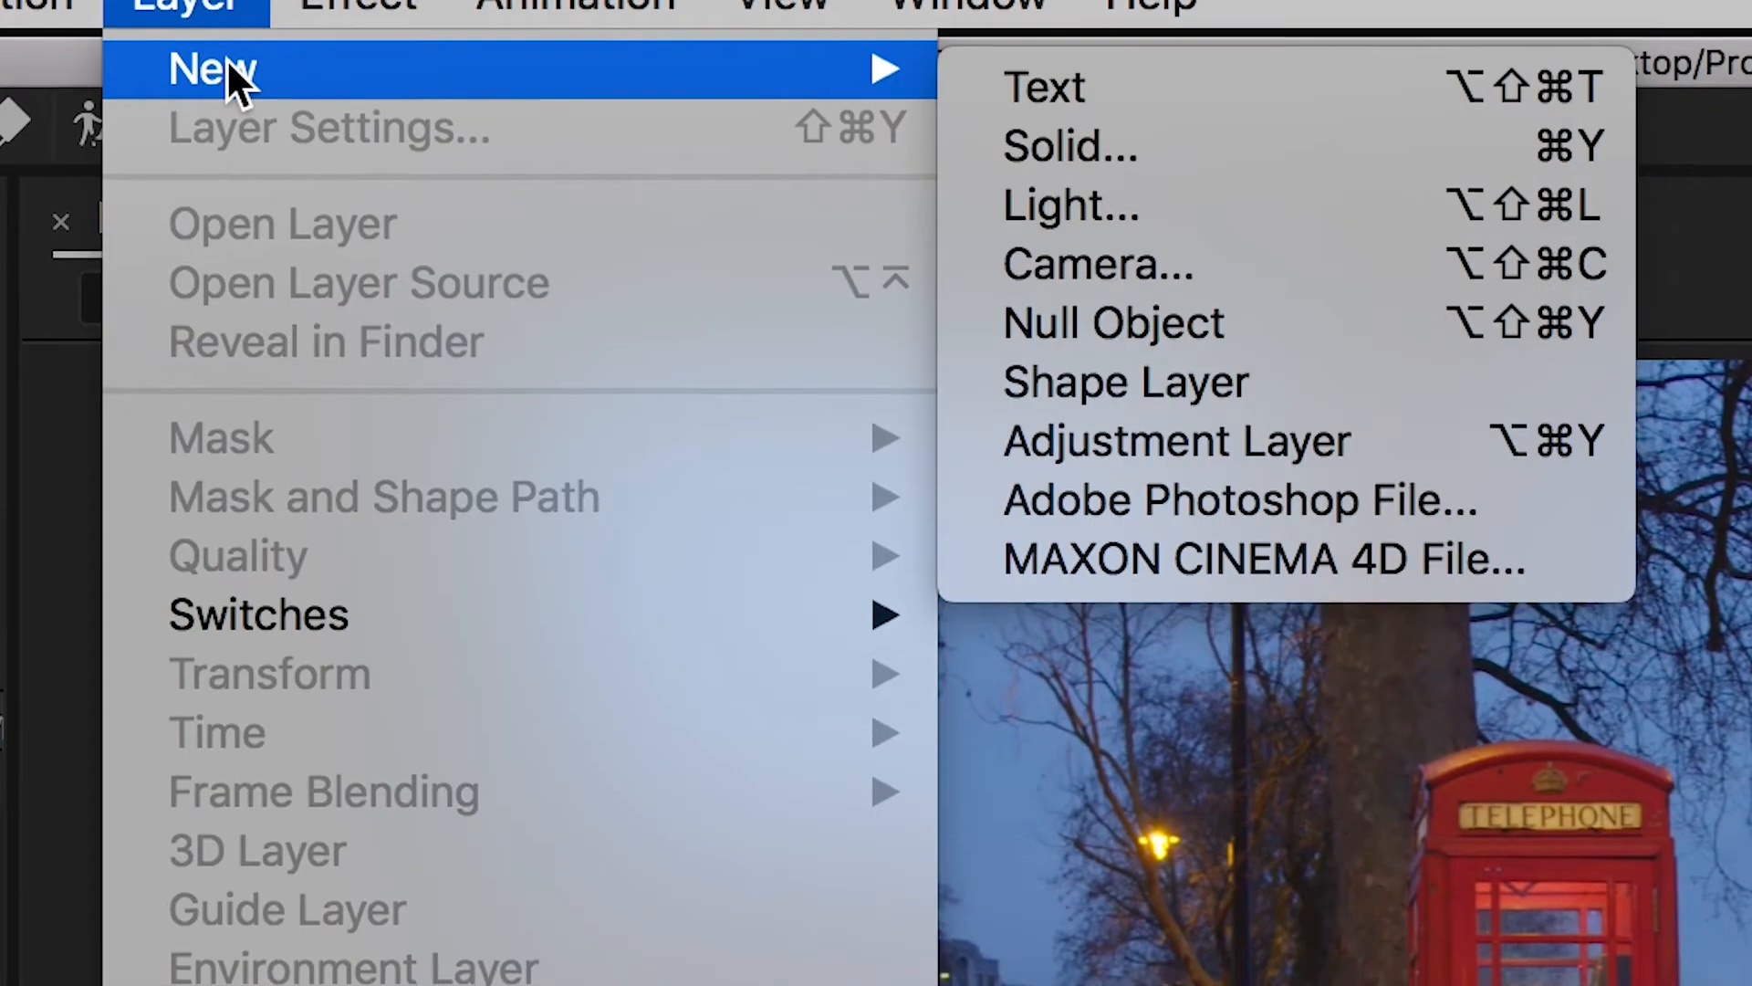
left_click(1184, 82)
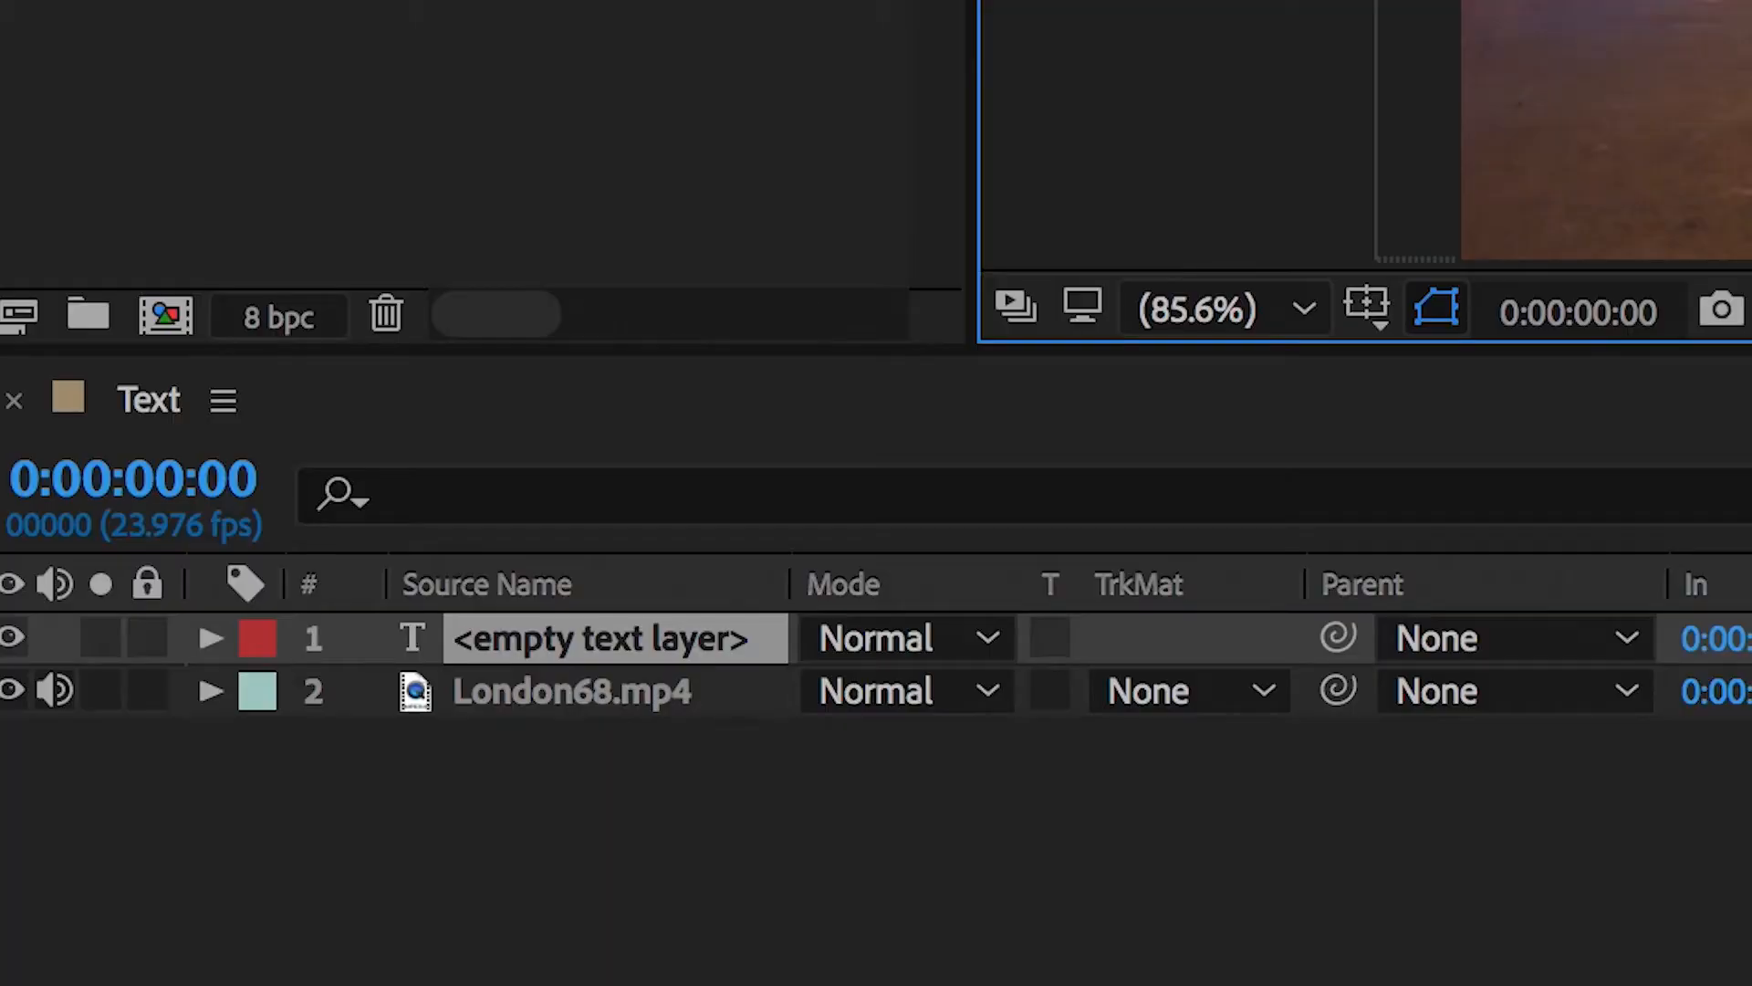
type("Hello")
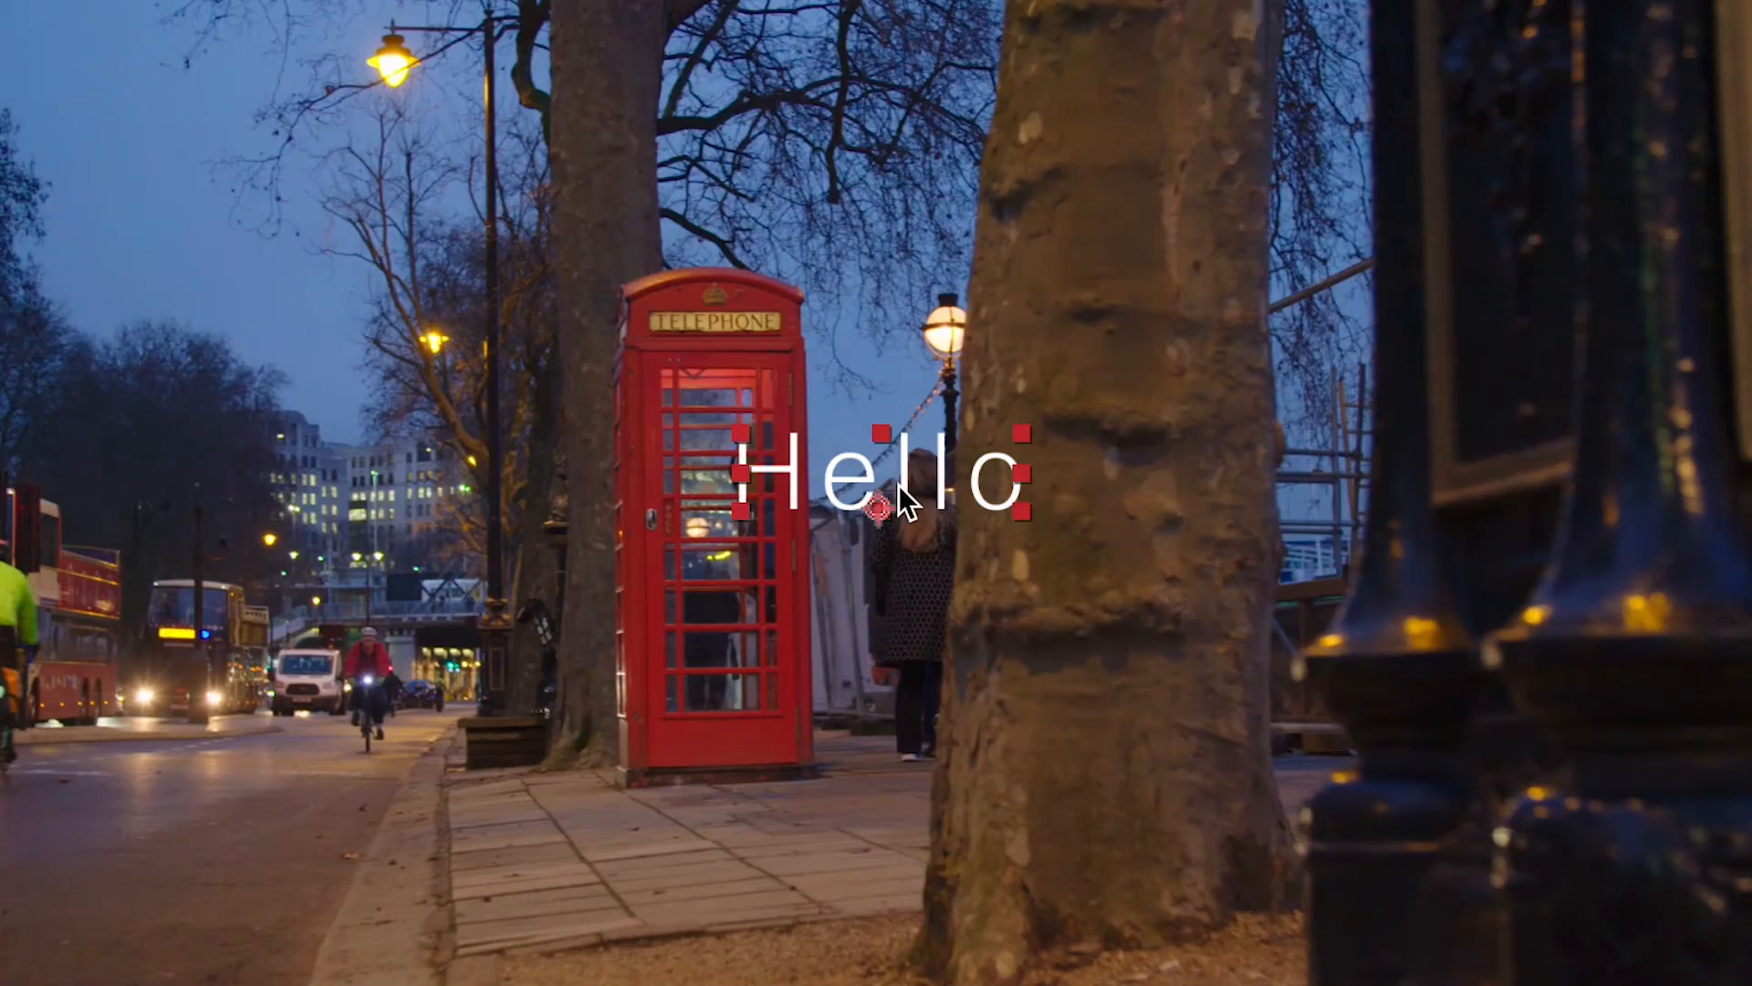
left_click_drag(934, 473, 710, 807)
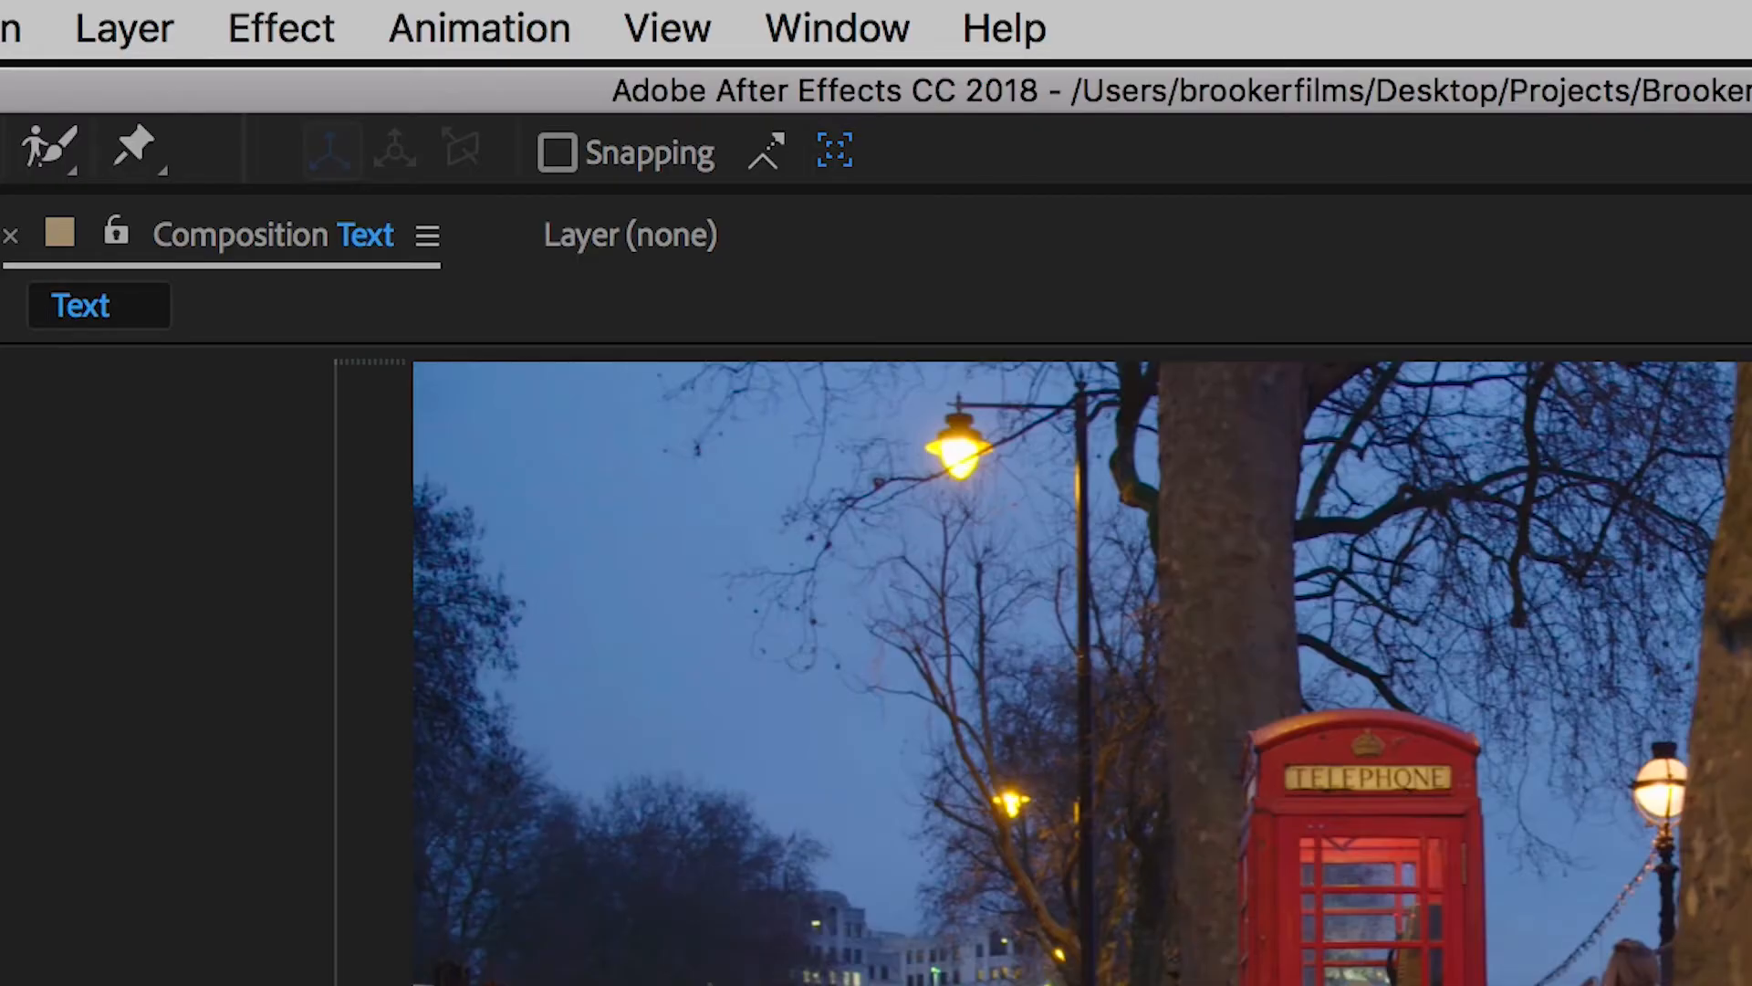
Step: Add a null object layer to the Text composition
left_click(139, 22)
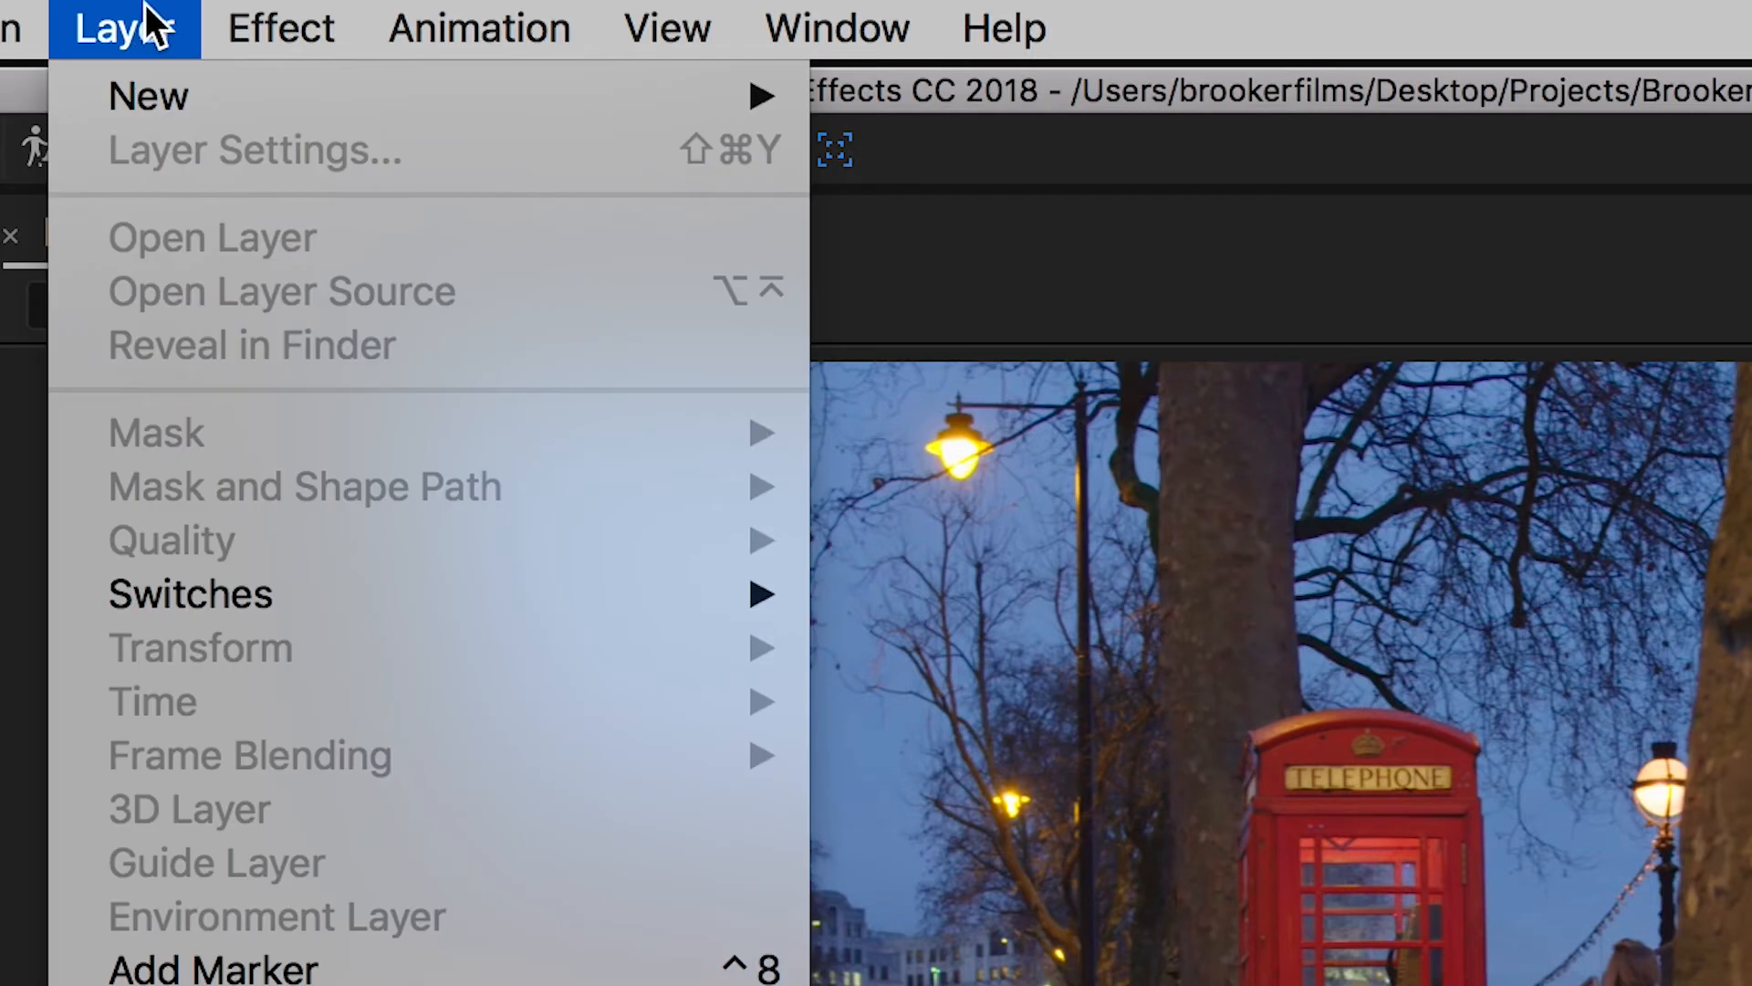
mouse_move(167, 78)
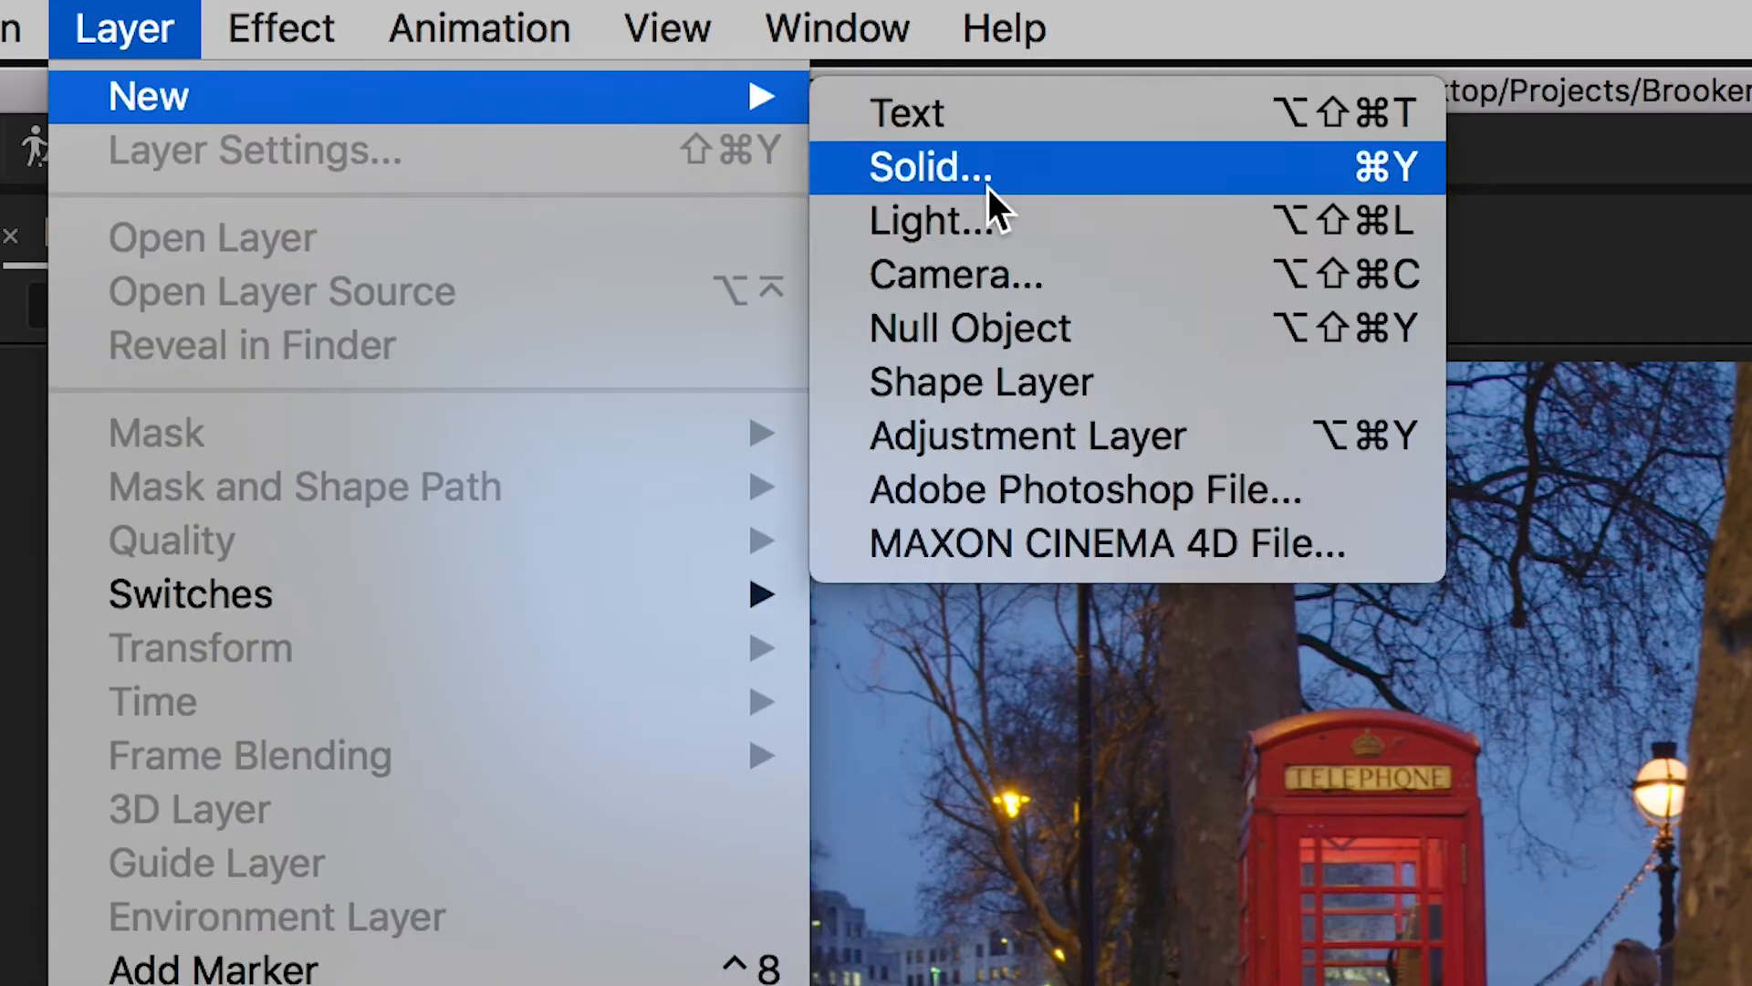
left_click(1033, 337)
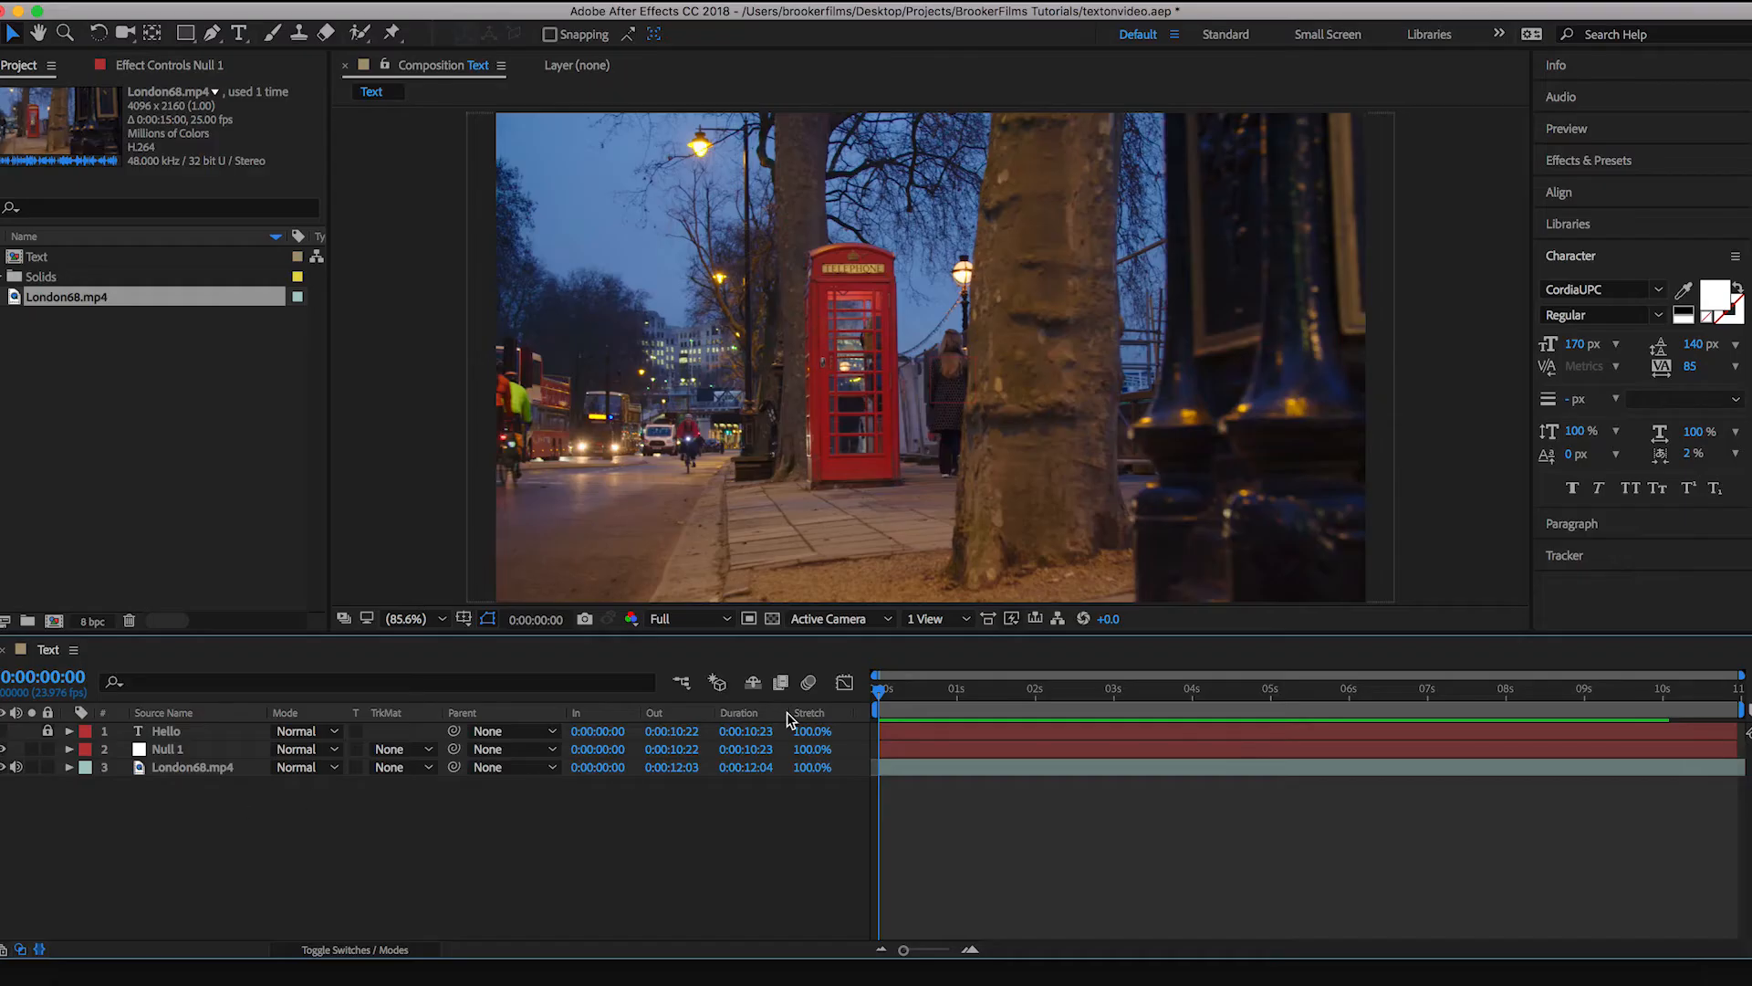
left_click_drag(915, 694, 803, 706)
Step: Switch the workspace layout to Motion Tracking
left_click(115, 16)
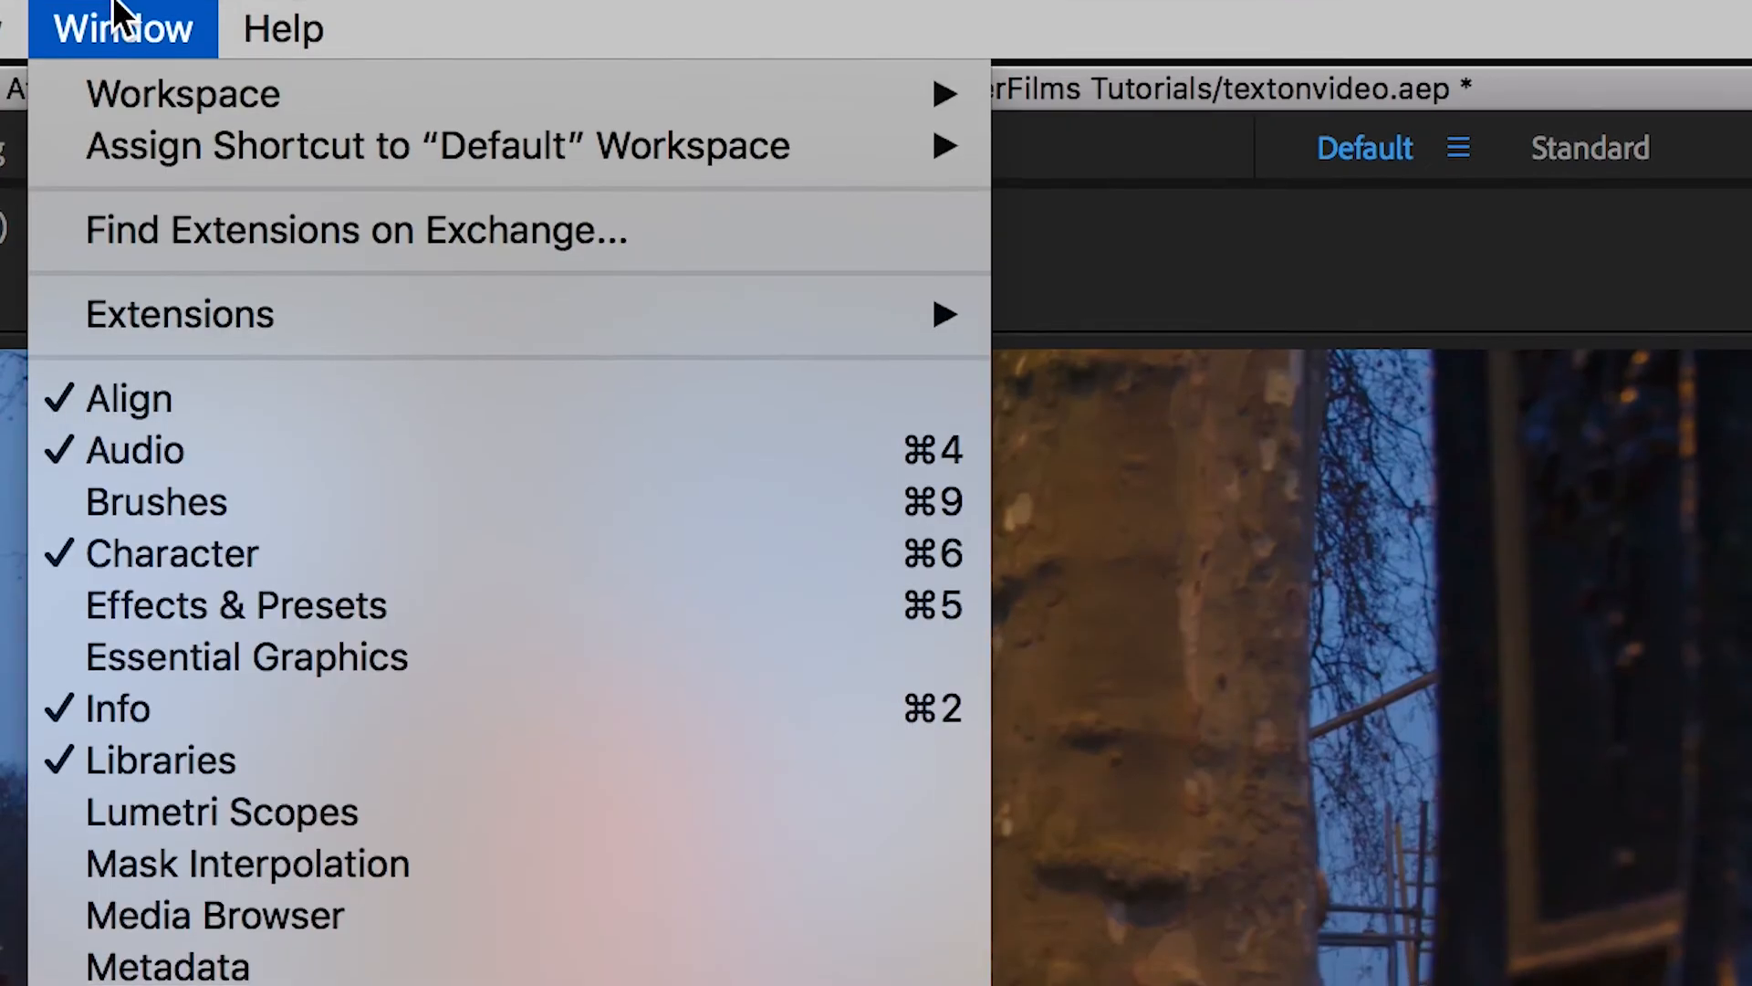
mouse_move(178, 73)
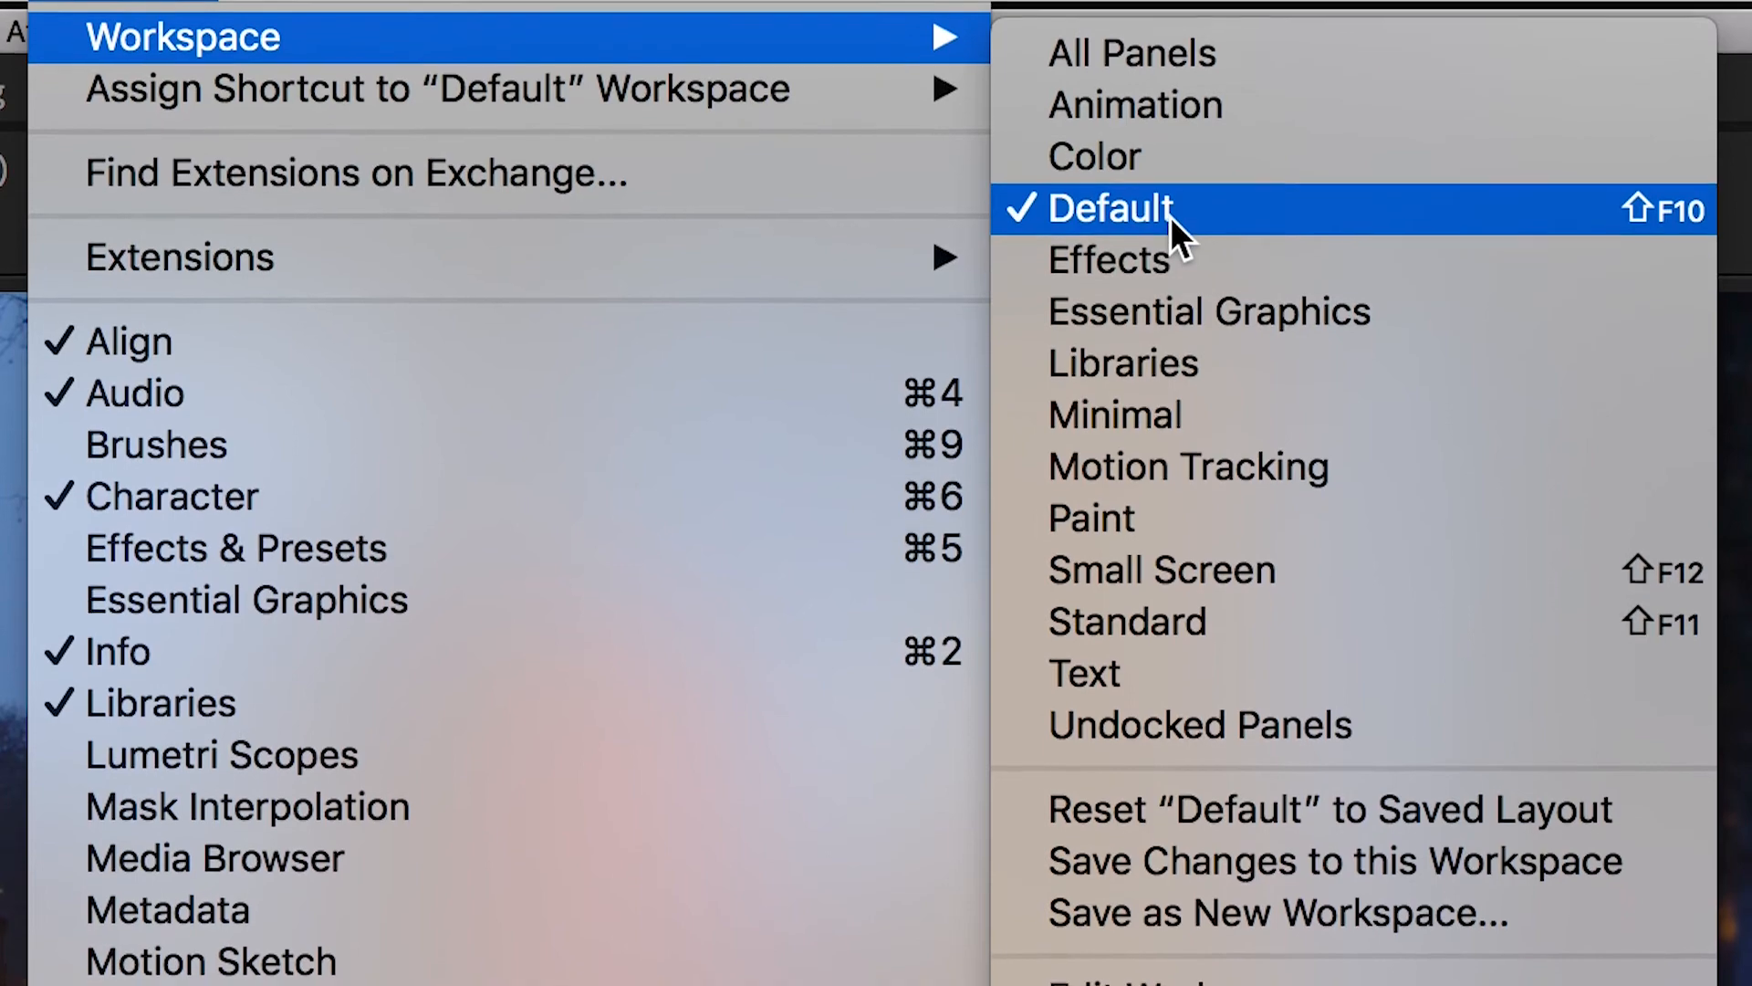
left_click(1108, 435)
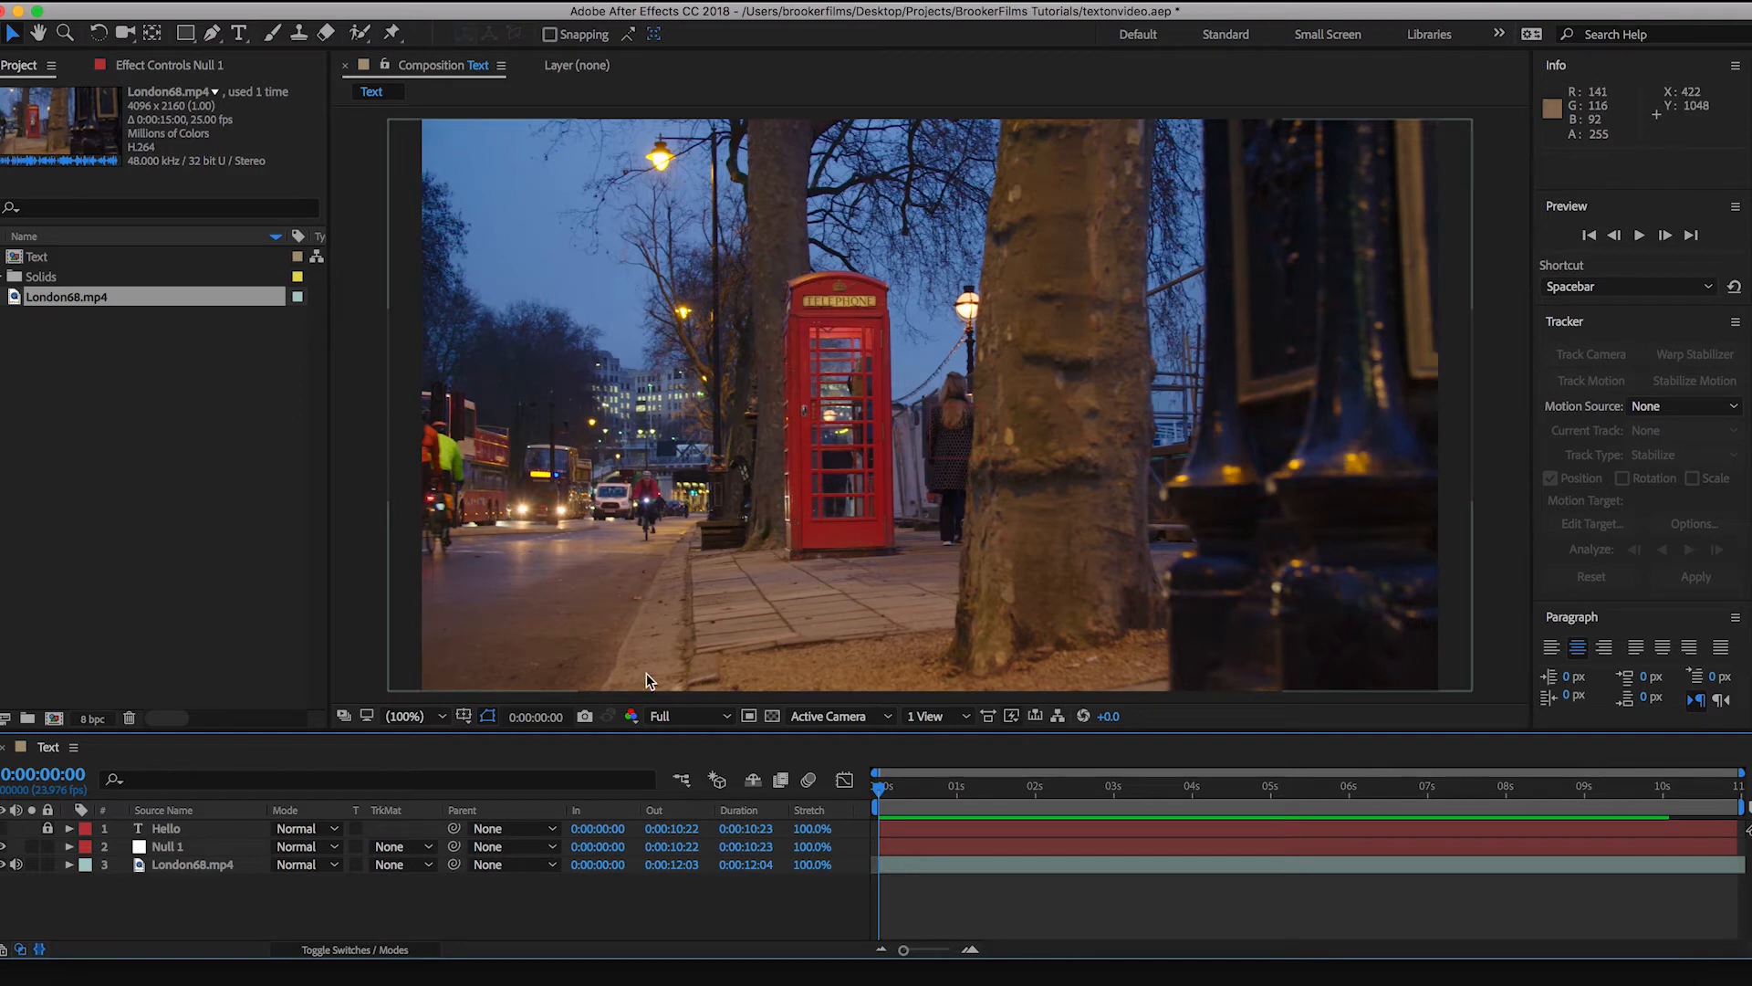
Step: Track the motion of the London68.mp4 layer forward, with the track point at the left end of the phone box's TELEPHONE sign
left_click(234, 867)
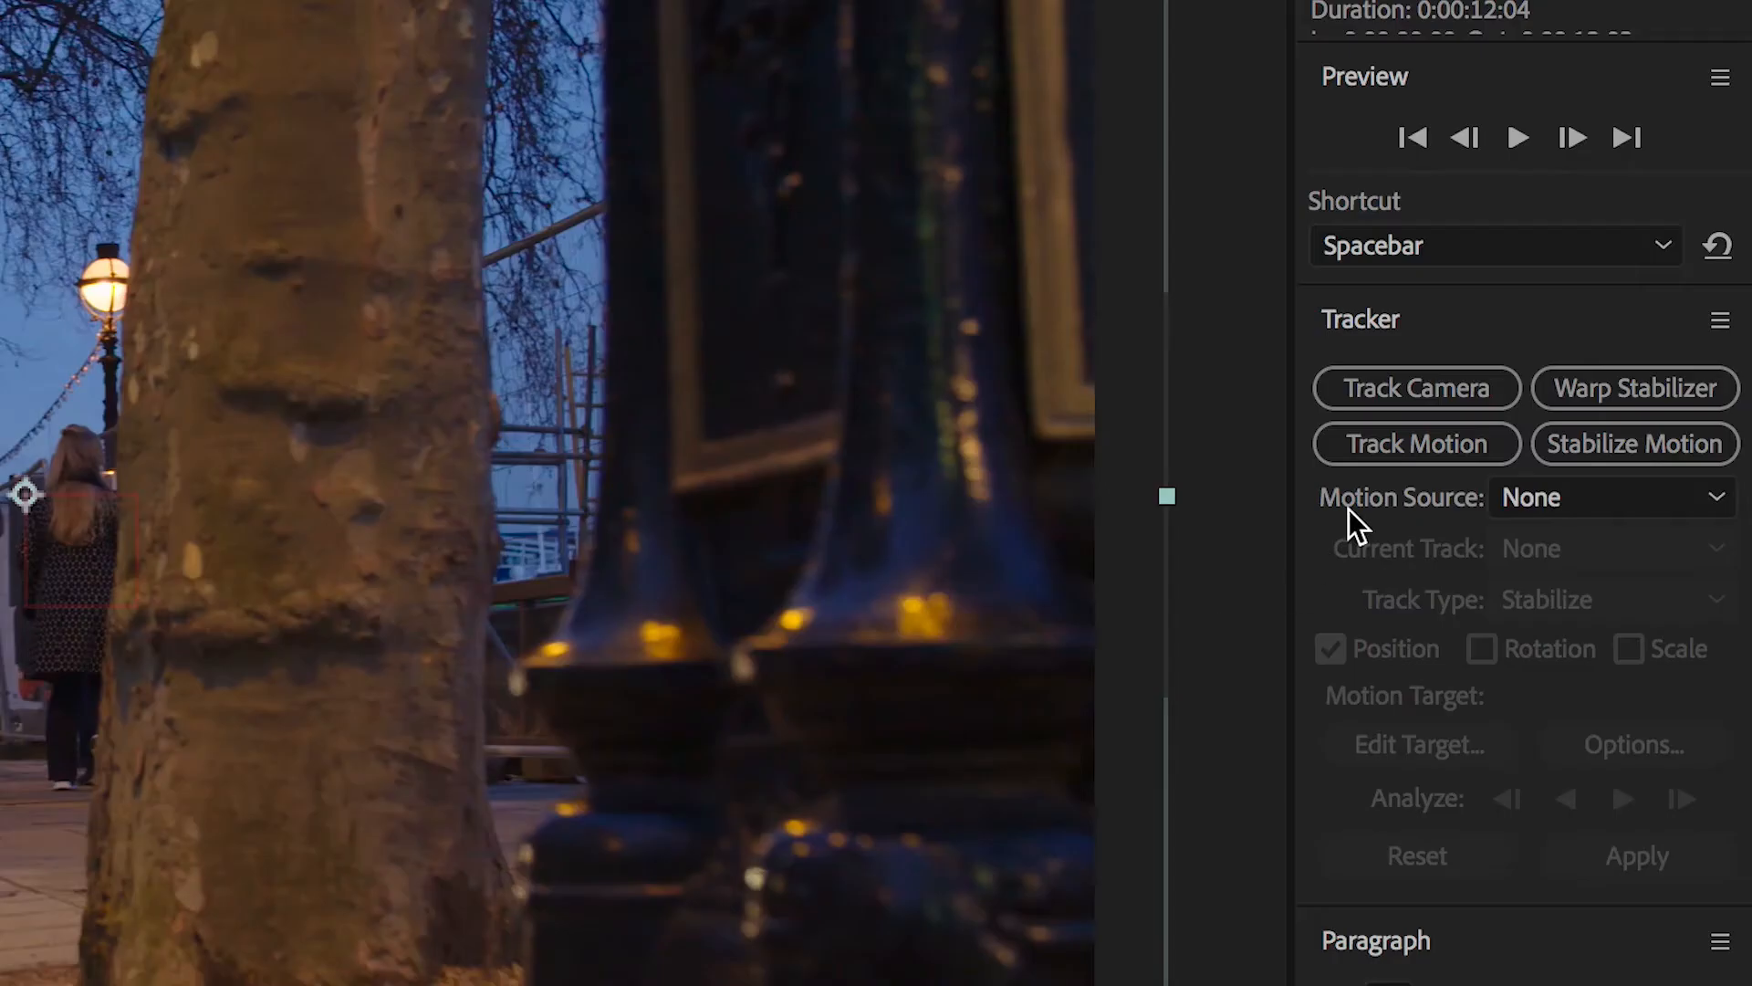
left_click(1592, 380)
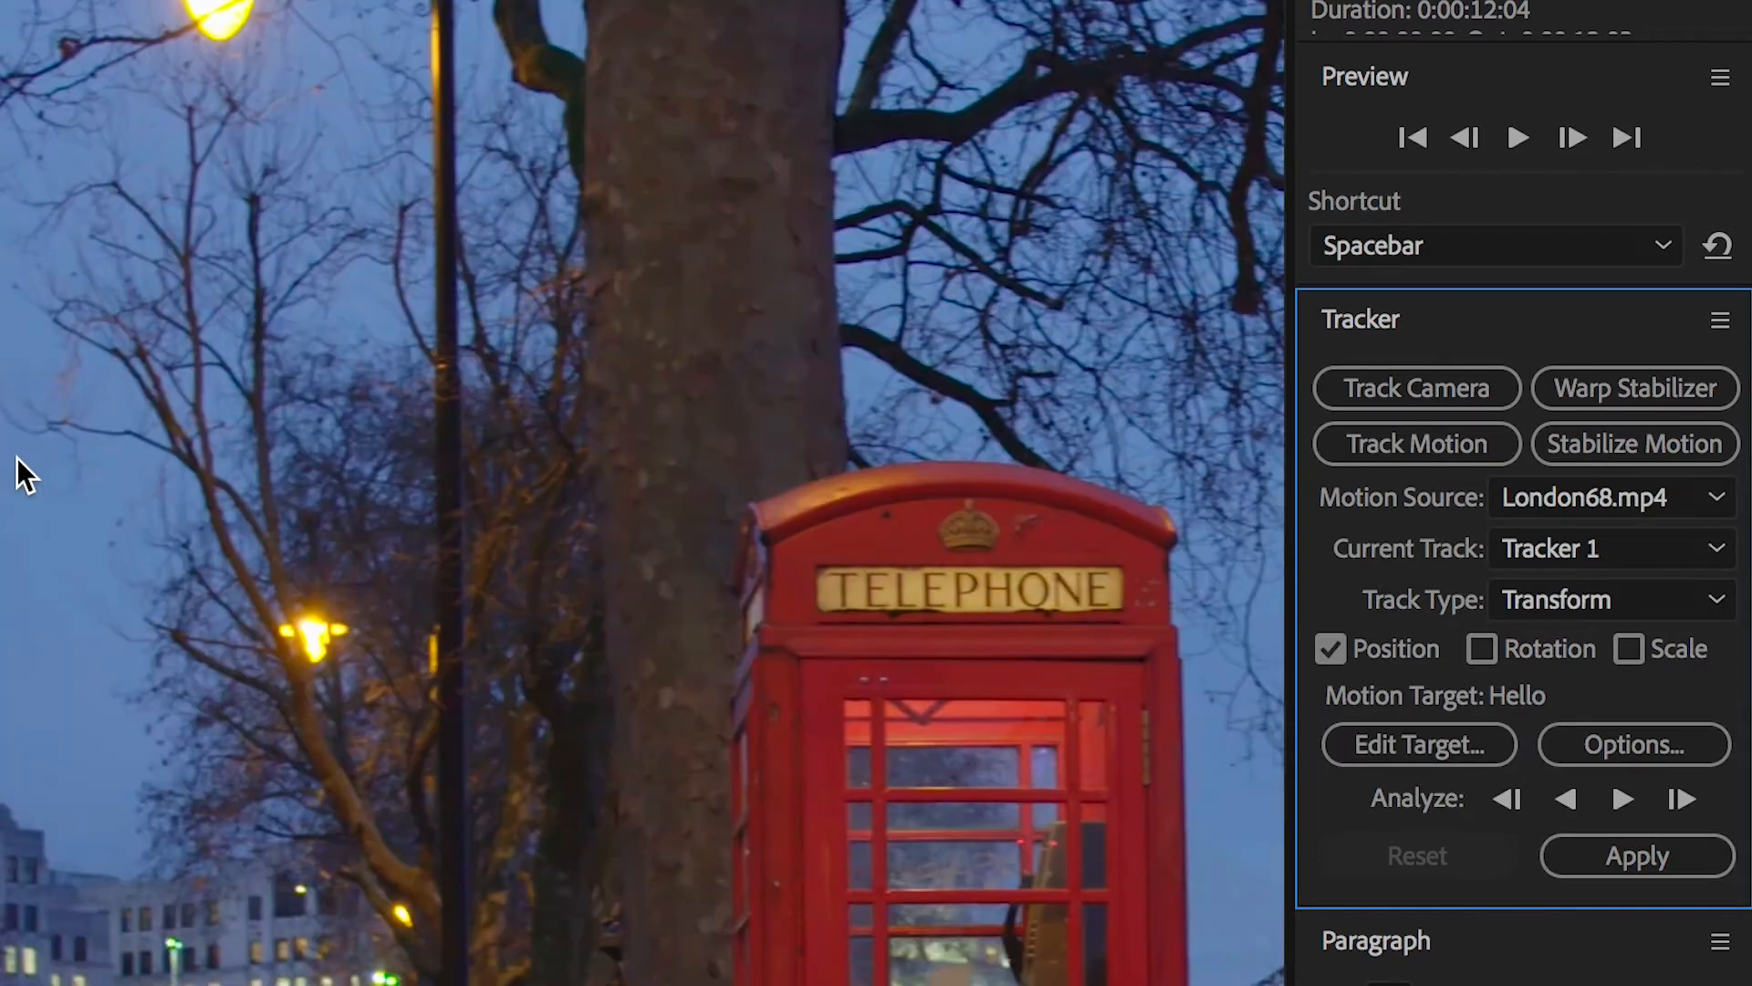
left_click_drag(593, 642, 0, 327)
left_click_drag(388, 778, 146, 544)
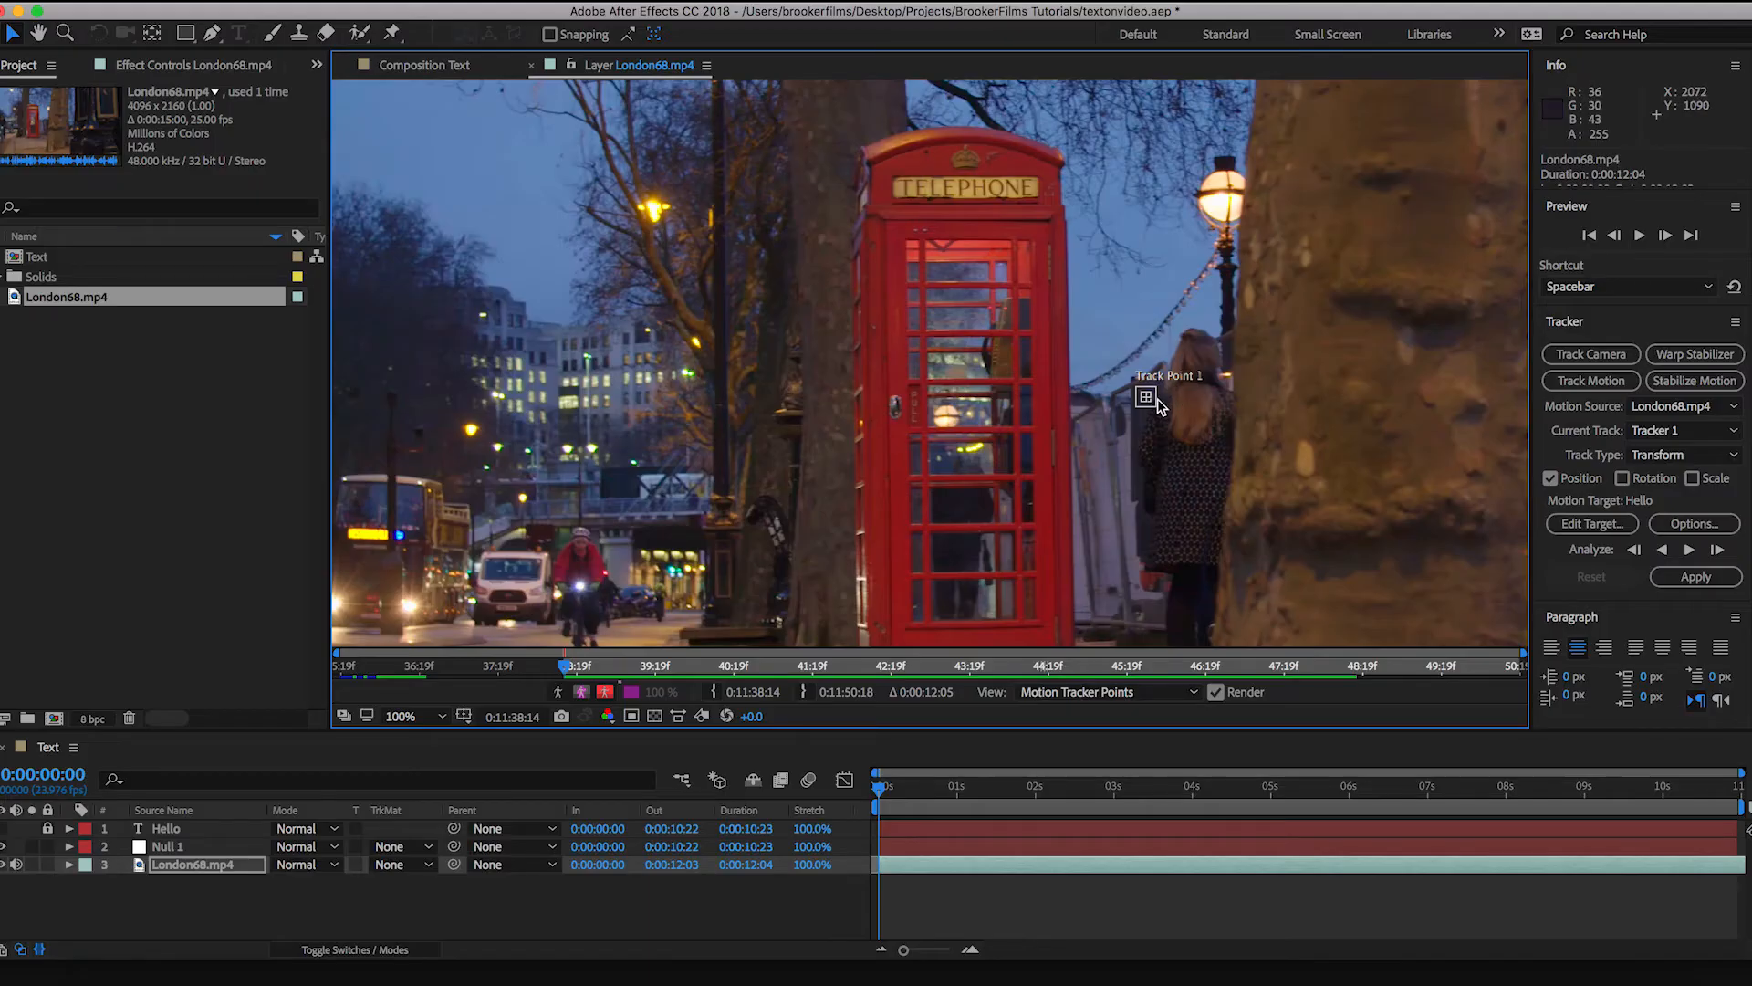
left_click(1157, 400)
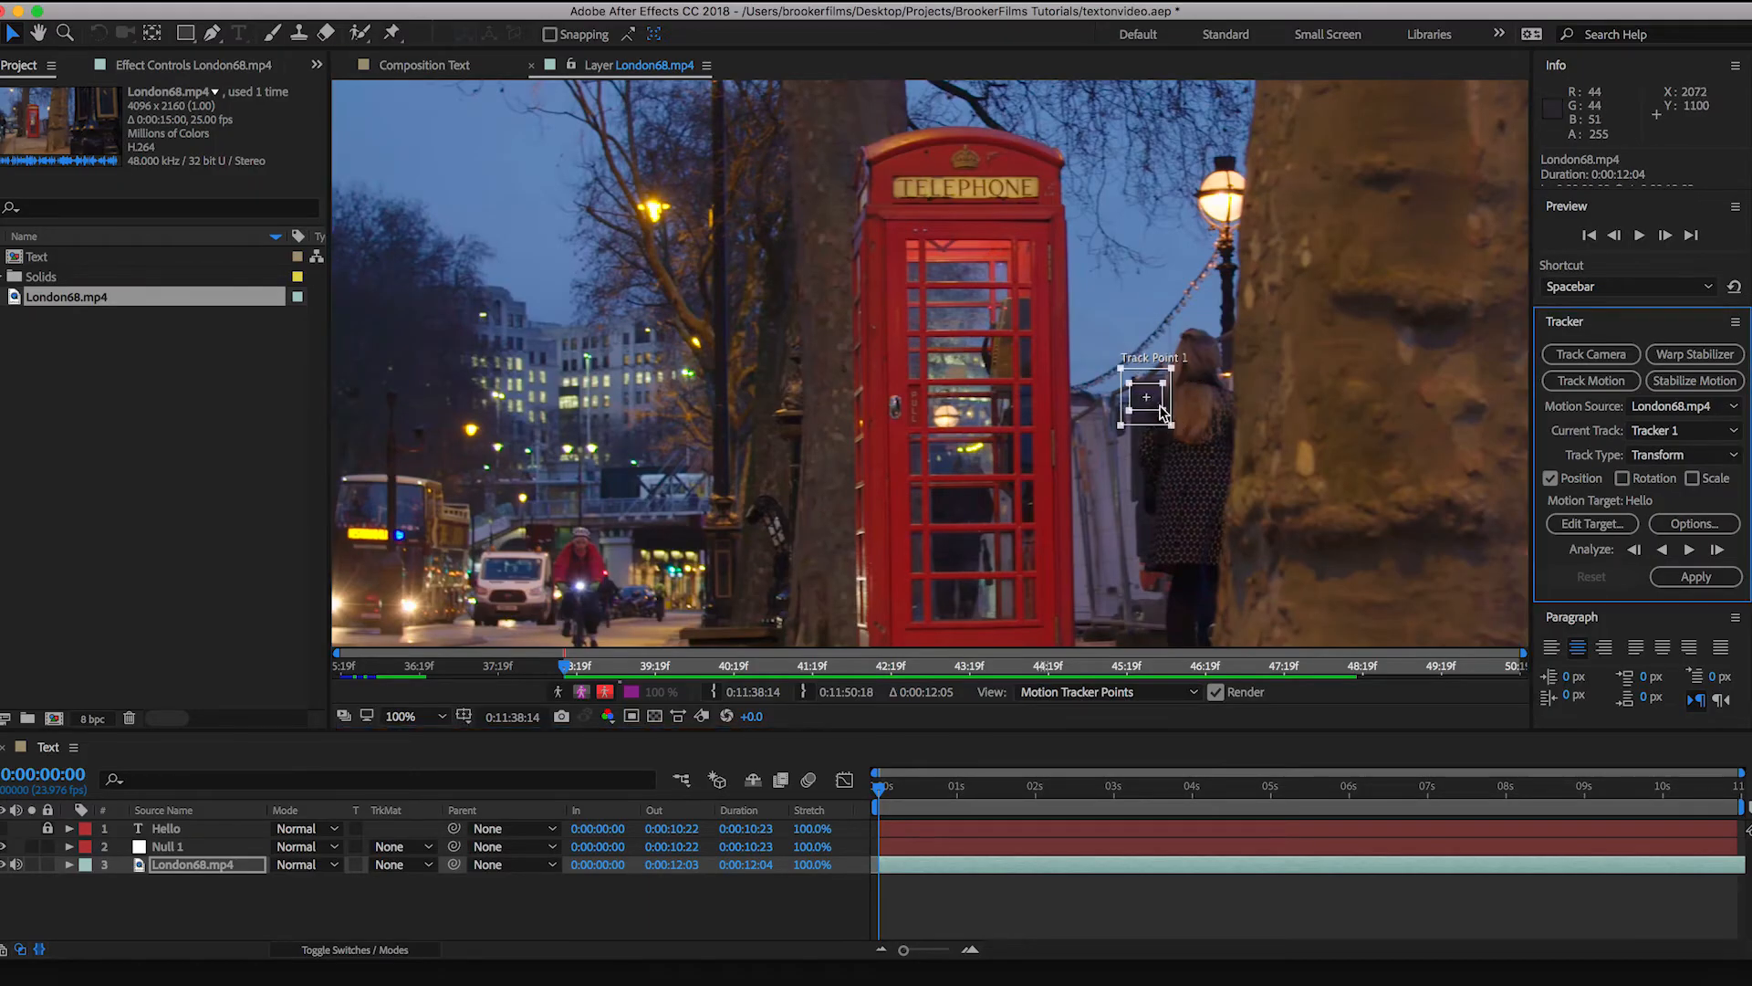
mouse_move(1159, 410)
left_mouse_down()
mouse_move(1128, 316)
mouse_move(1135, 452)
mouse_move(1135, 430)
left_mouse_up()
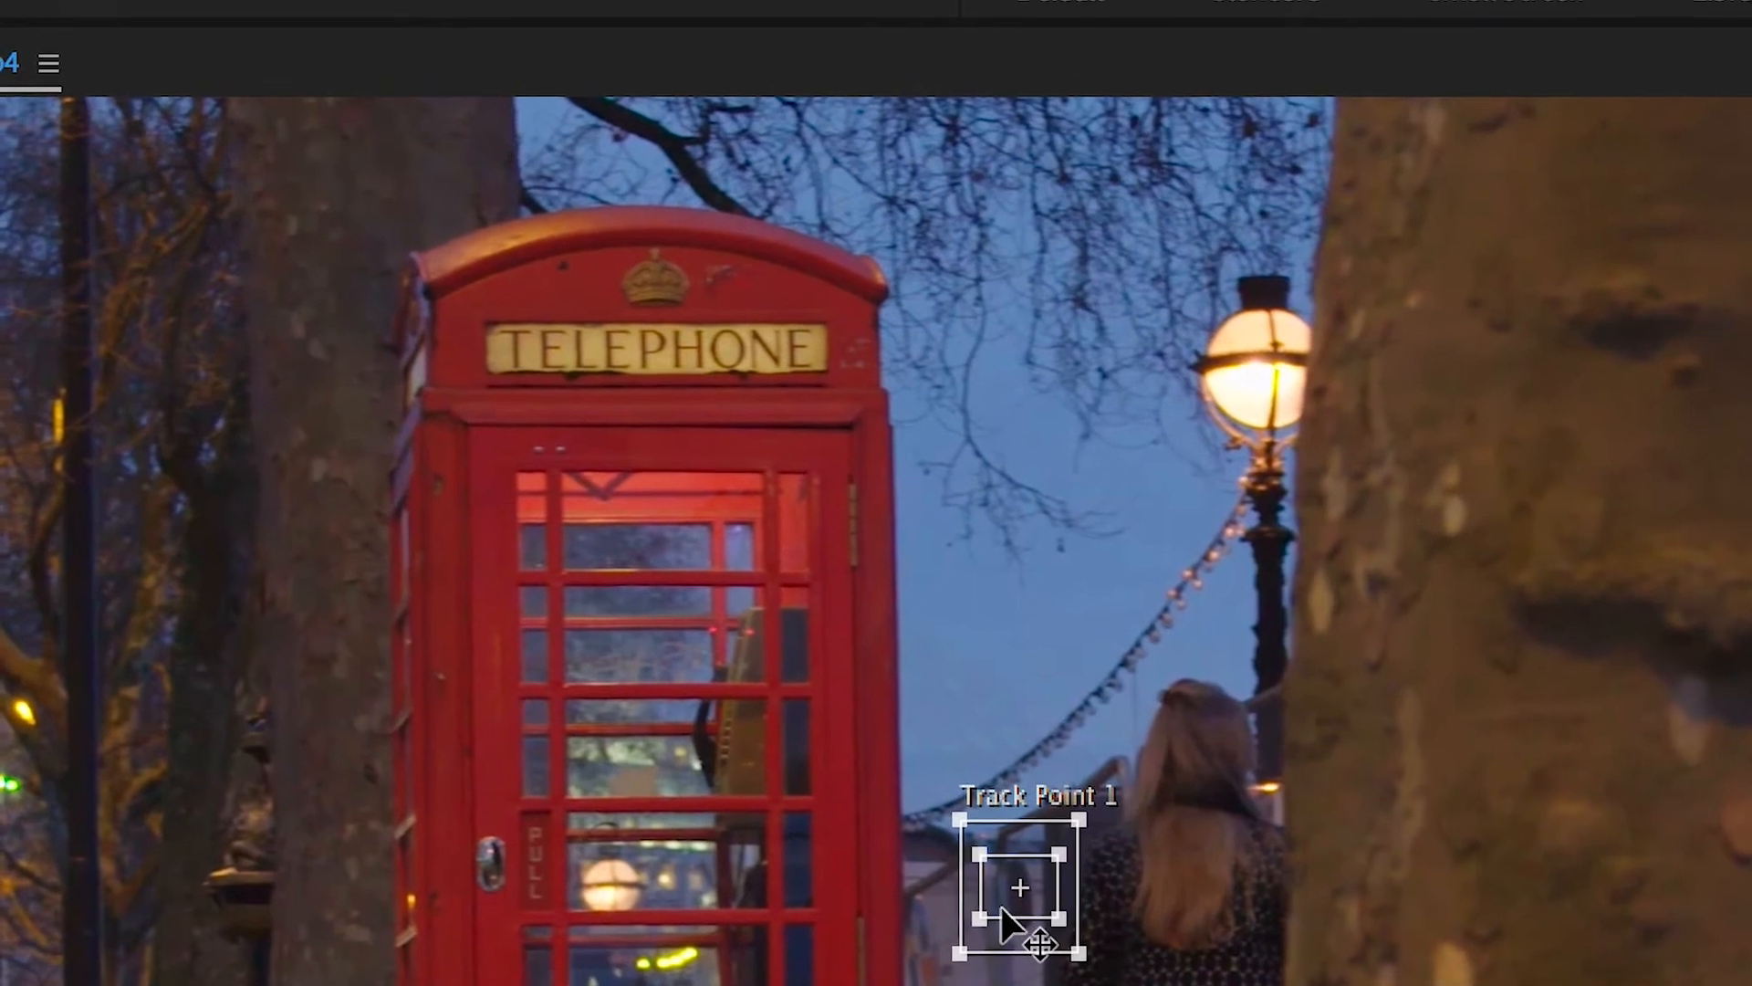
left_click_drag(1013, 913, 498, 381)
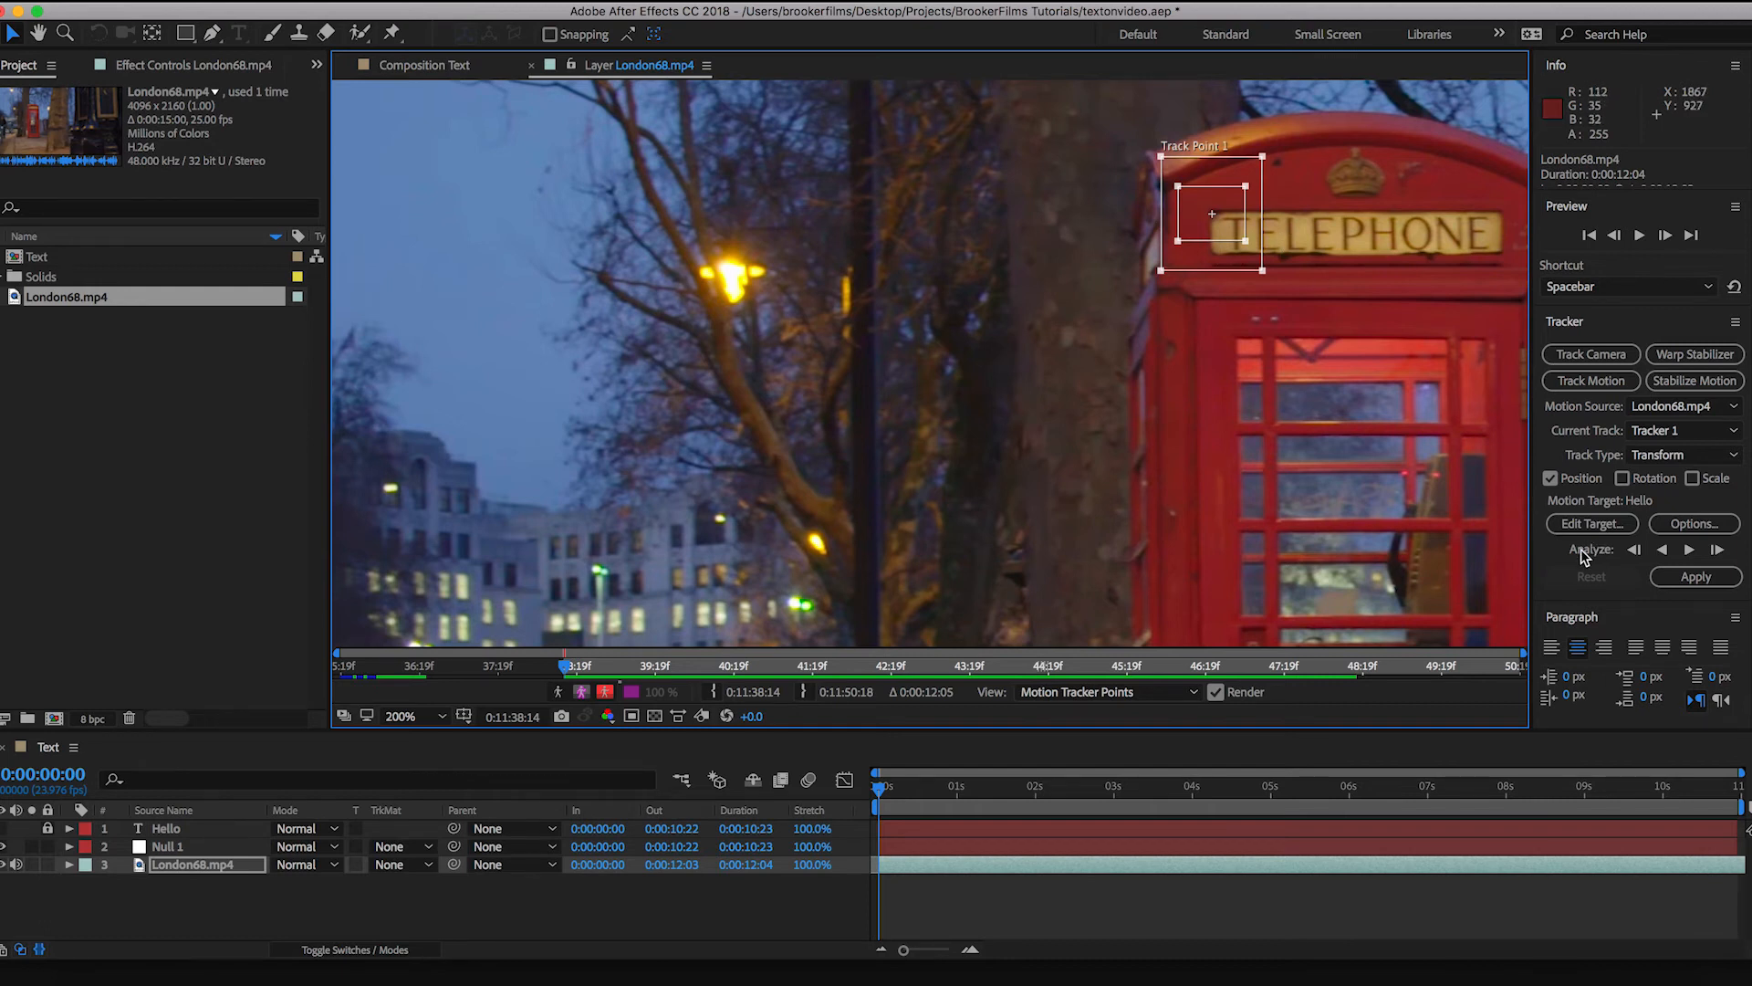
left_click(1689, 550)
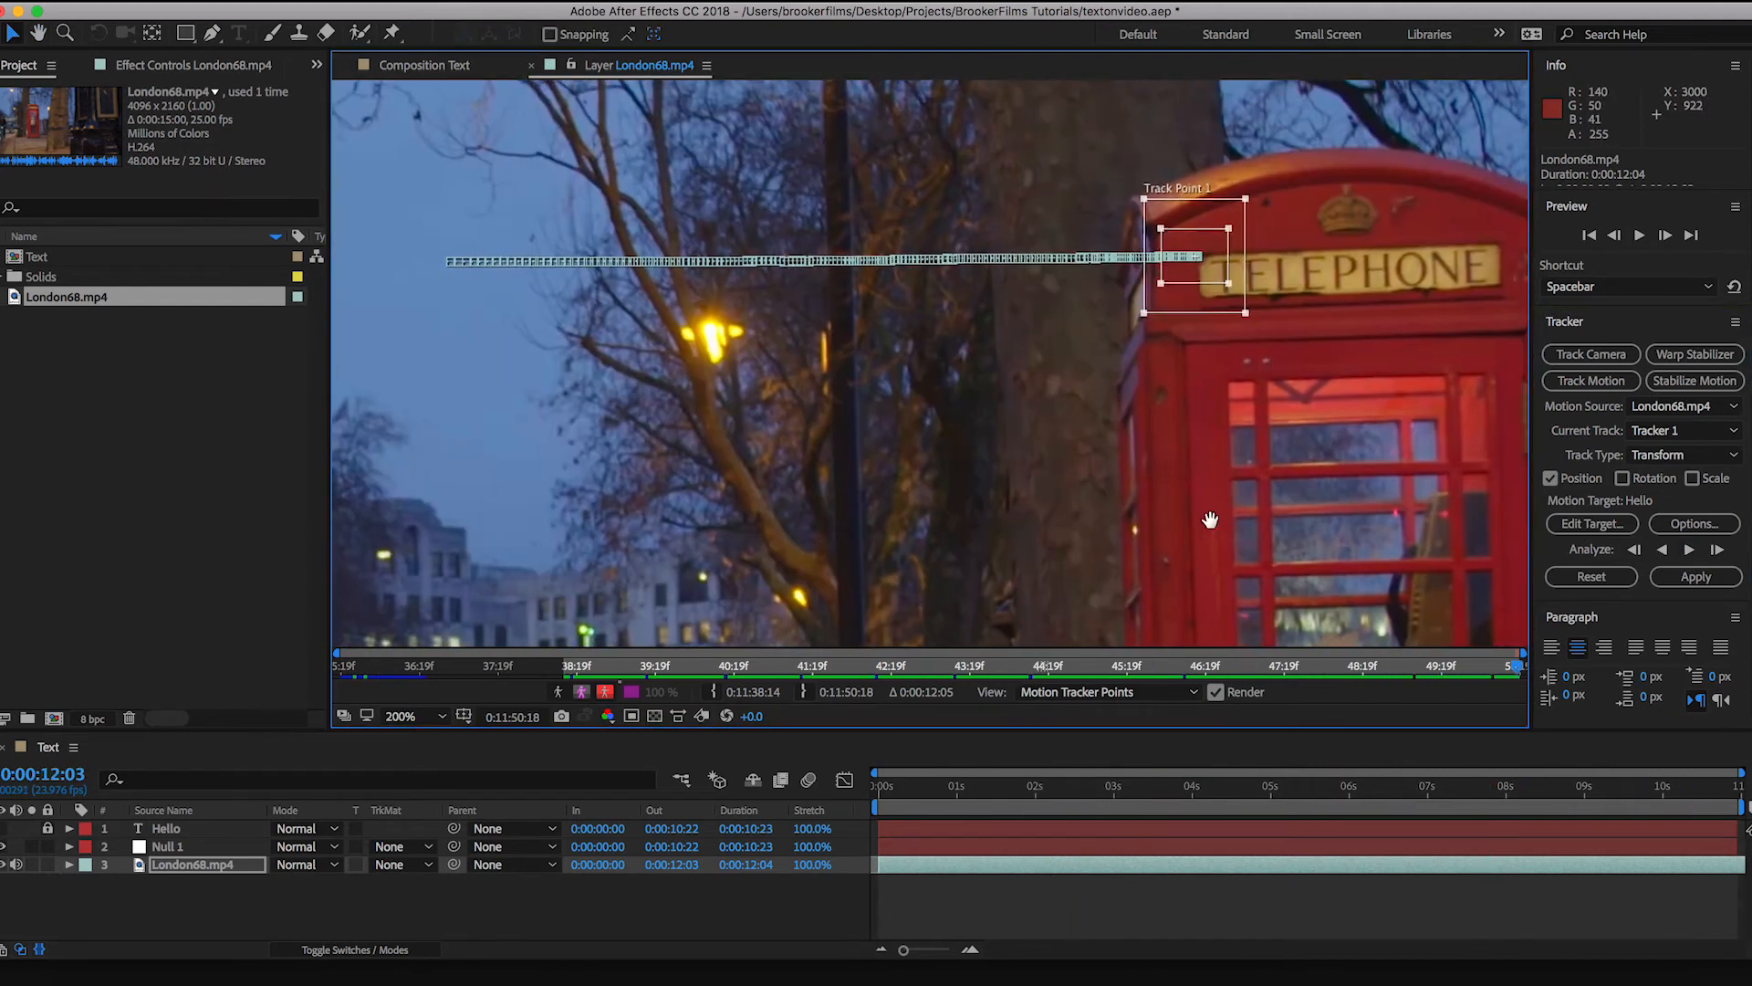
left_click_drag(1210, 519, 1208, 518)
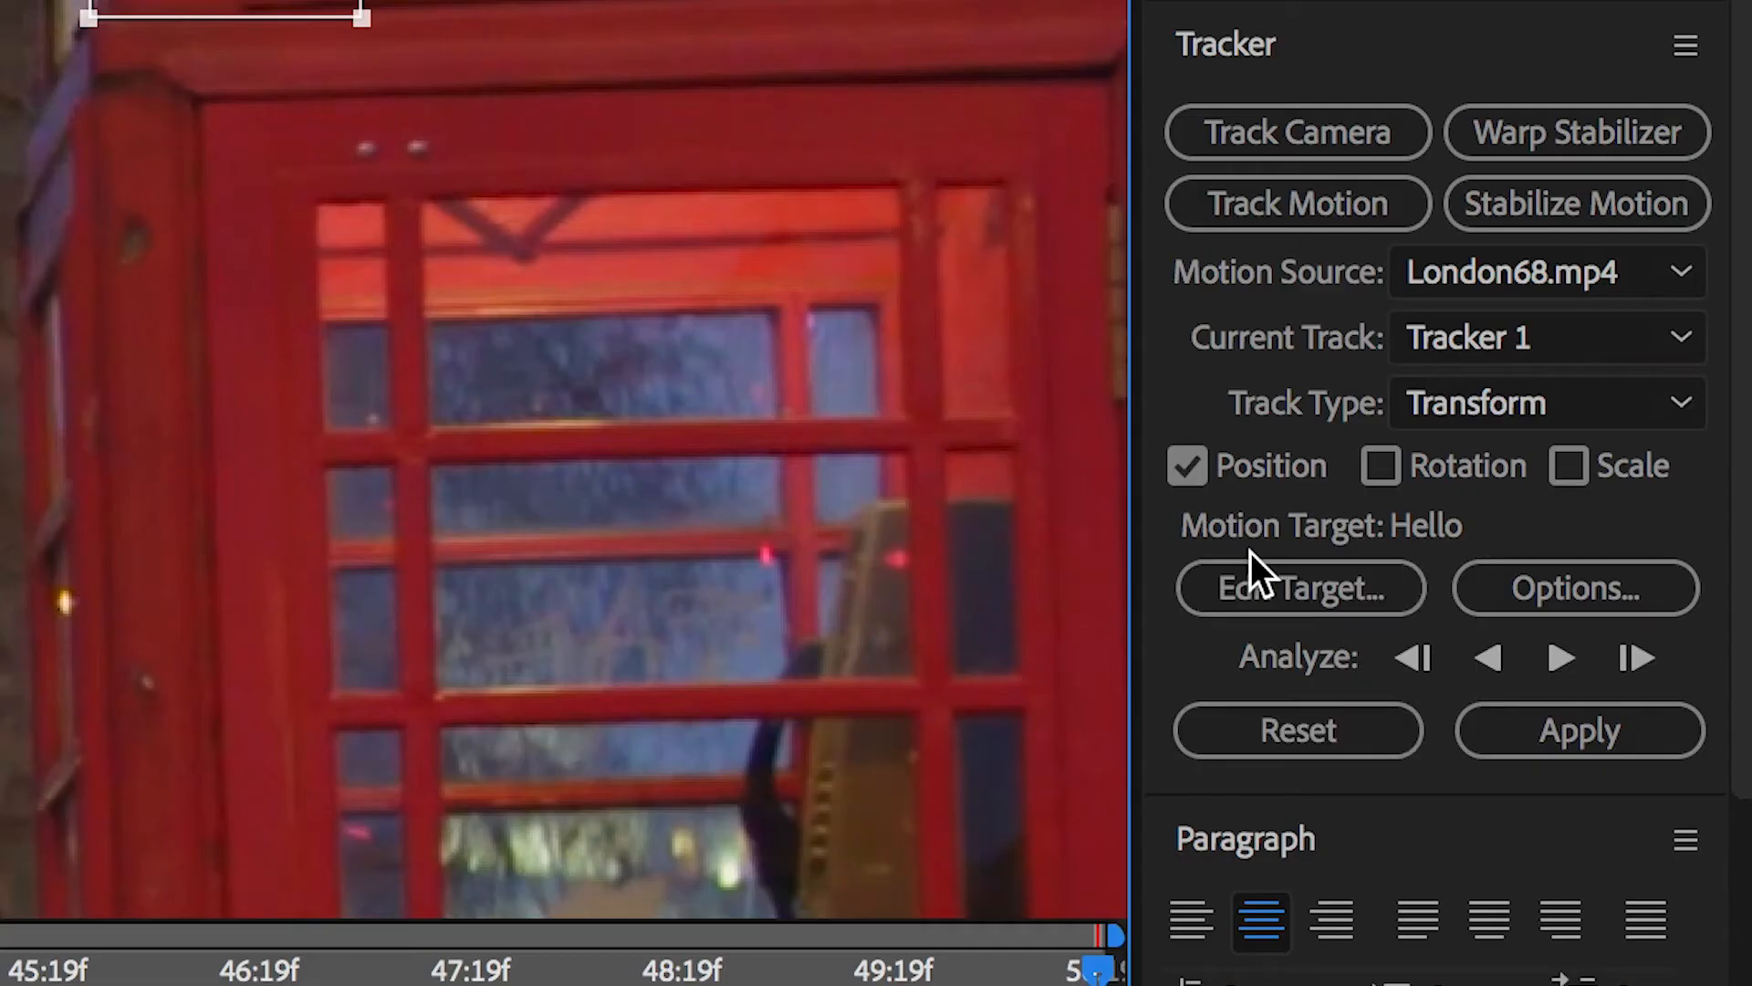
Step: Set the motion target to the Null 1 layer and apply the tracking data in X and Y
left_click(1205, 589)
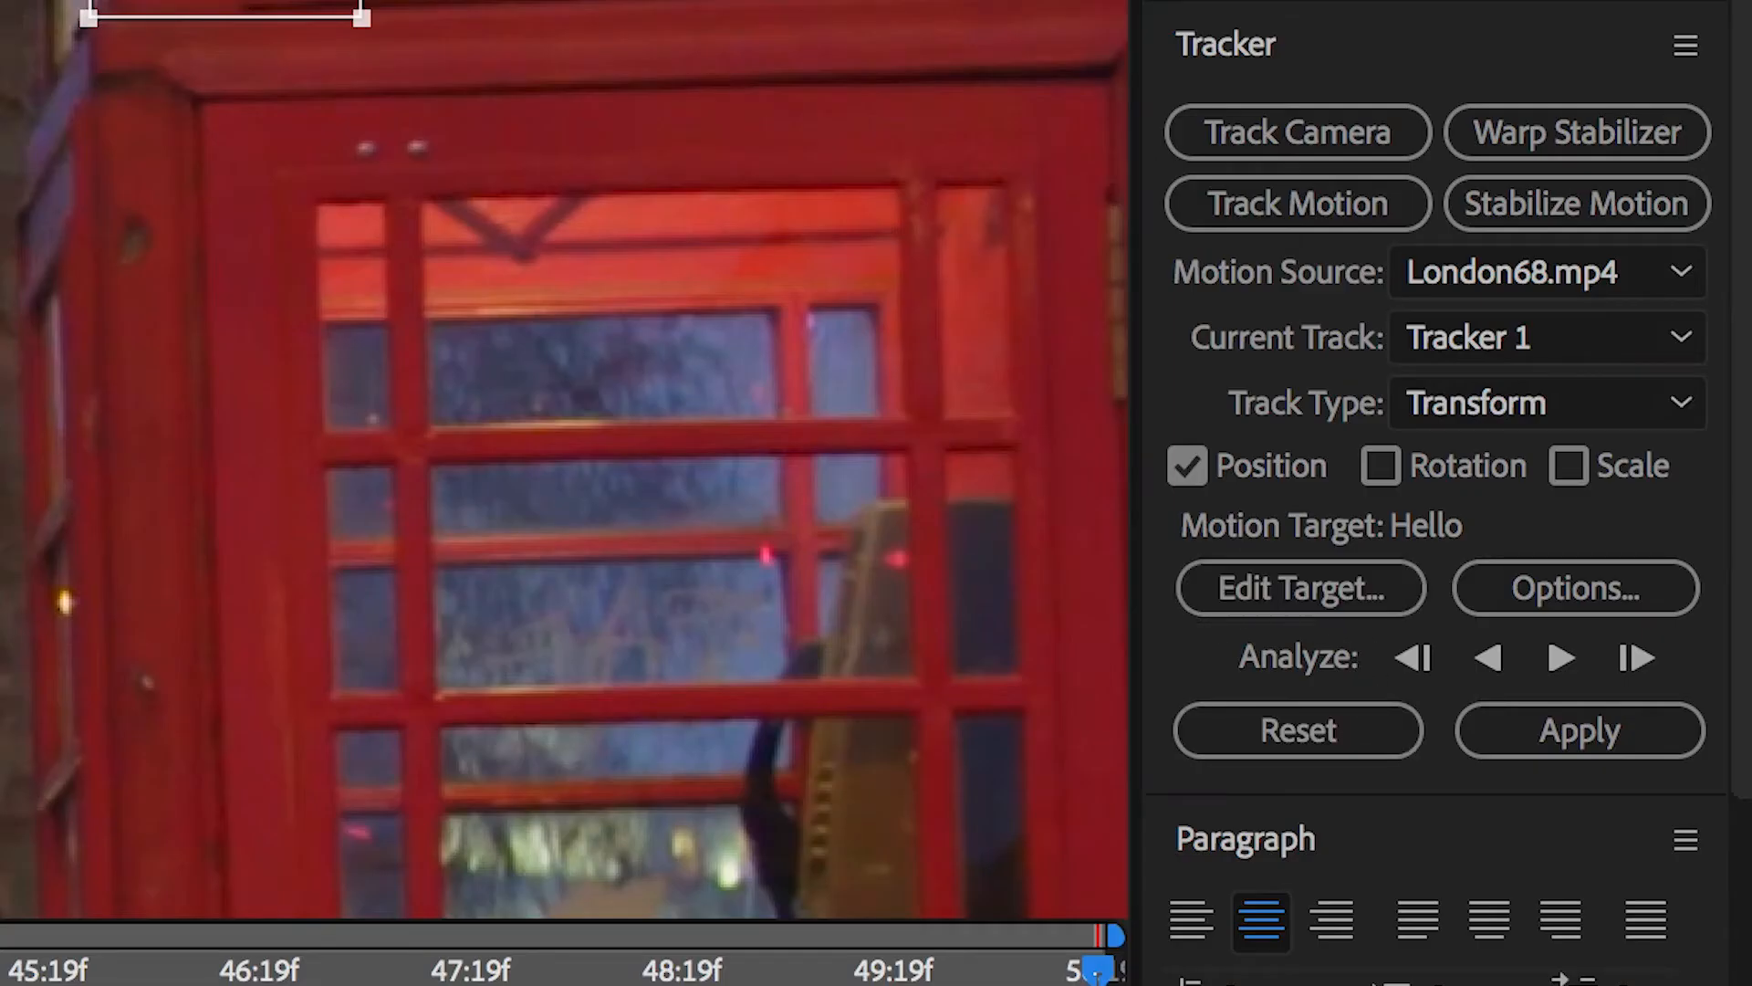
left_click(0, 423)
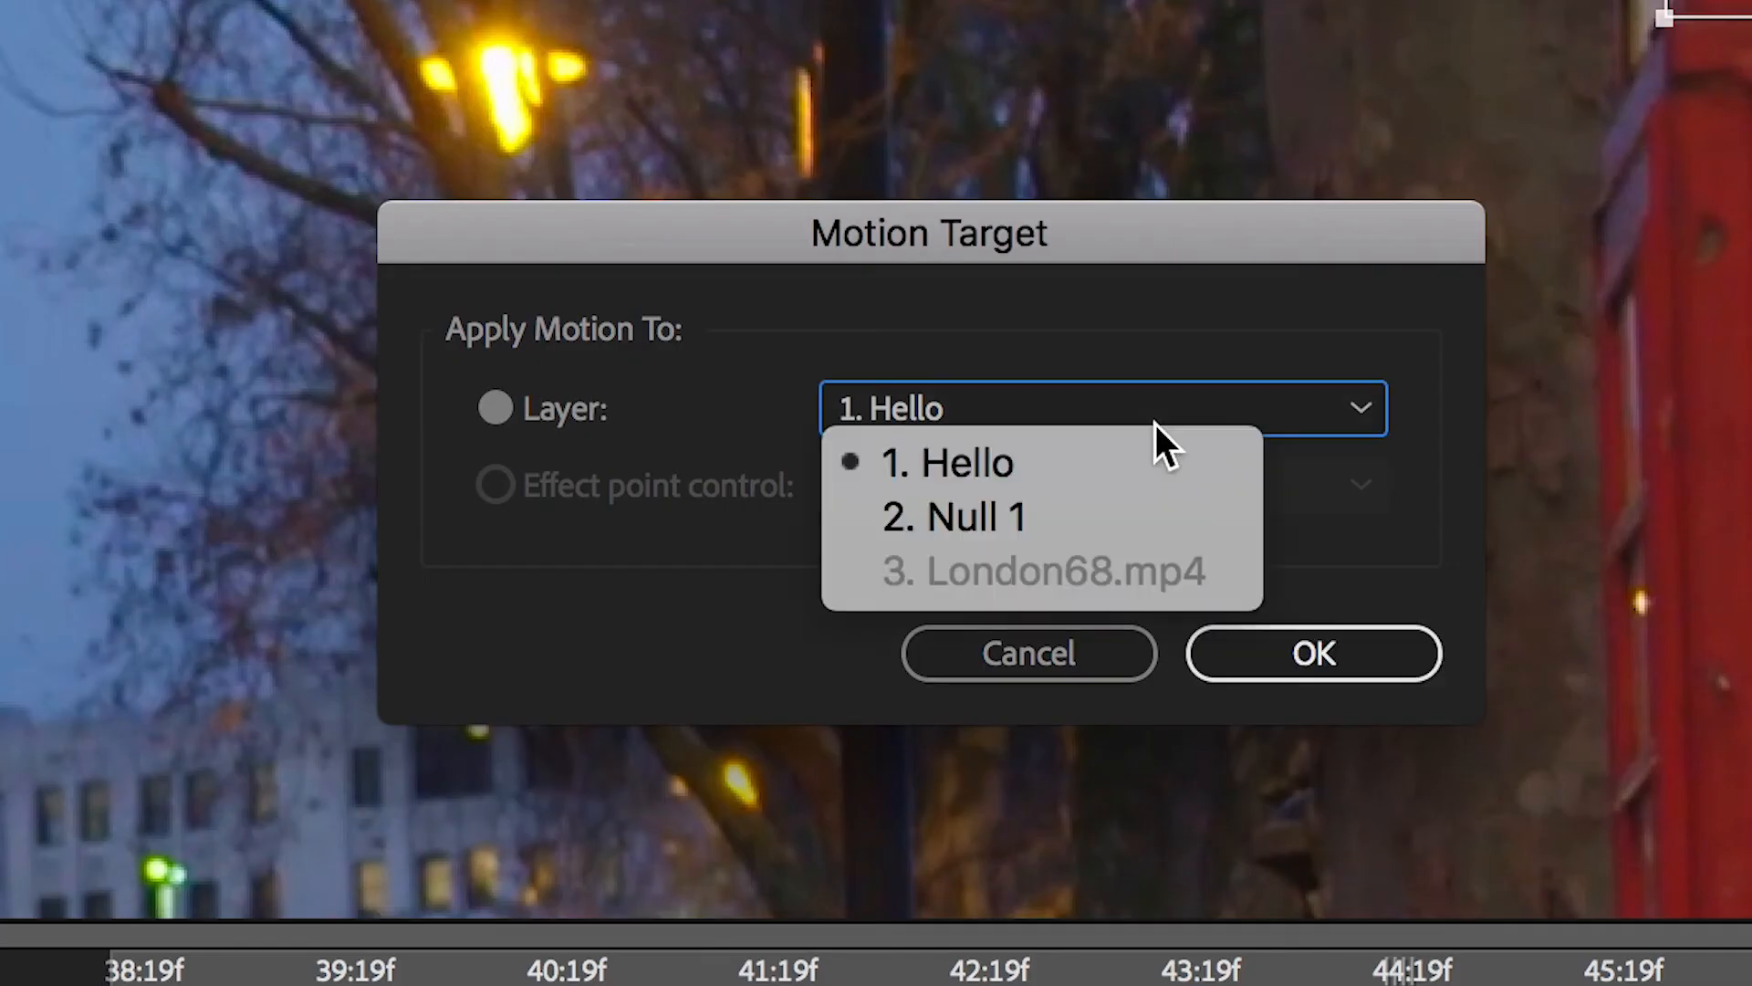
left_click(1055, 513)
left_click(1268, 659)
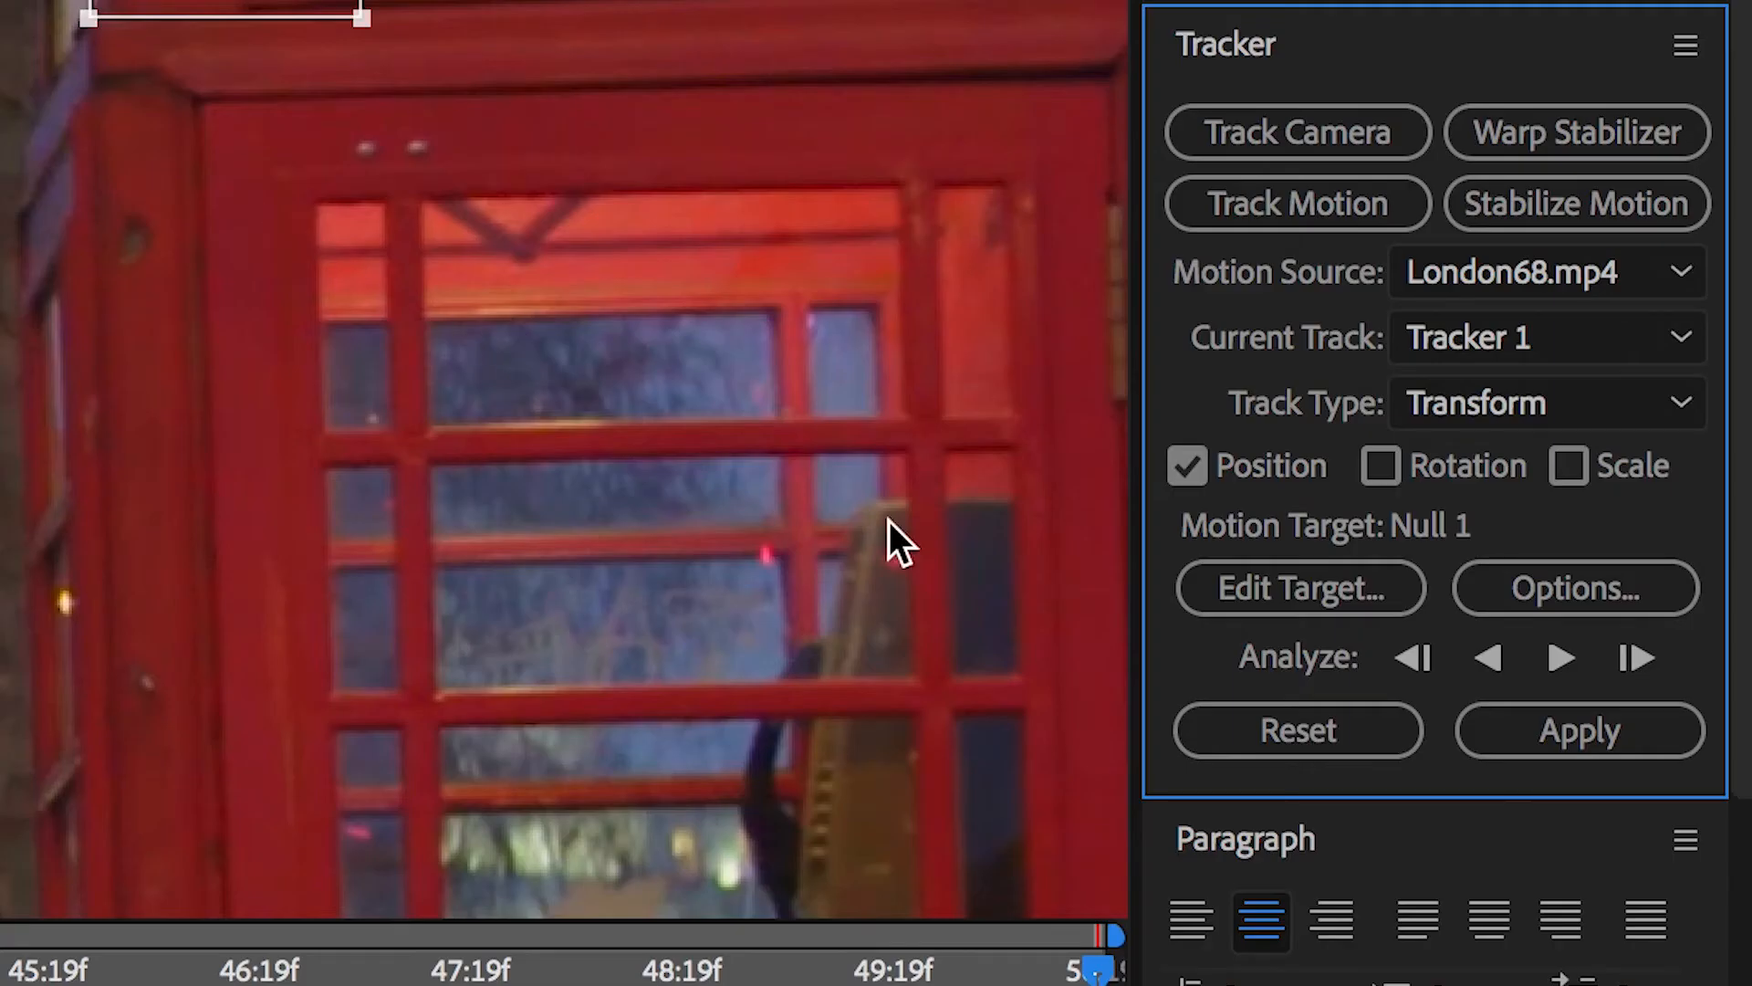
left_click(1599, 730)
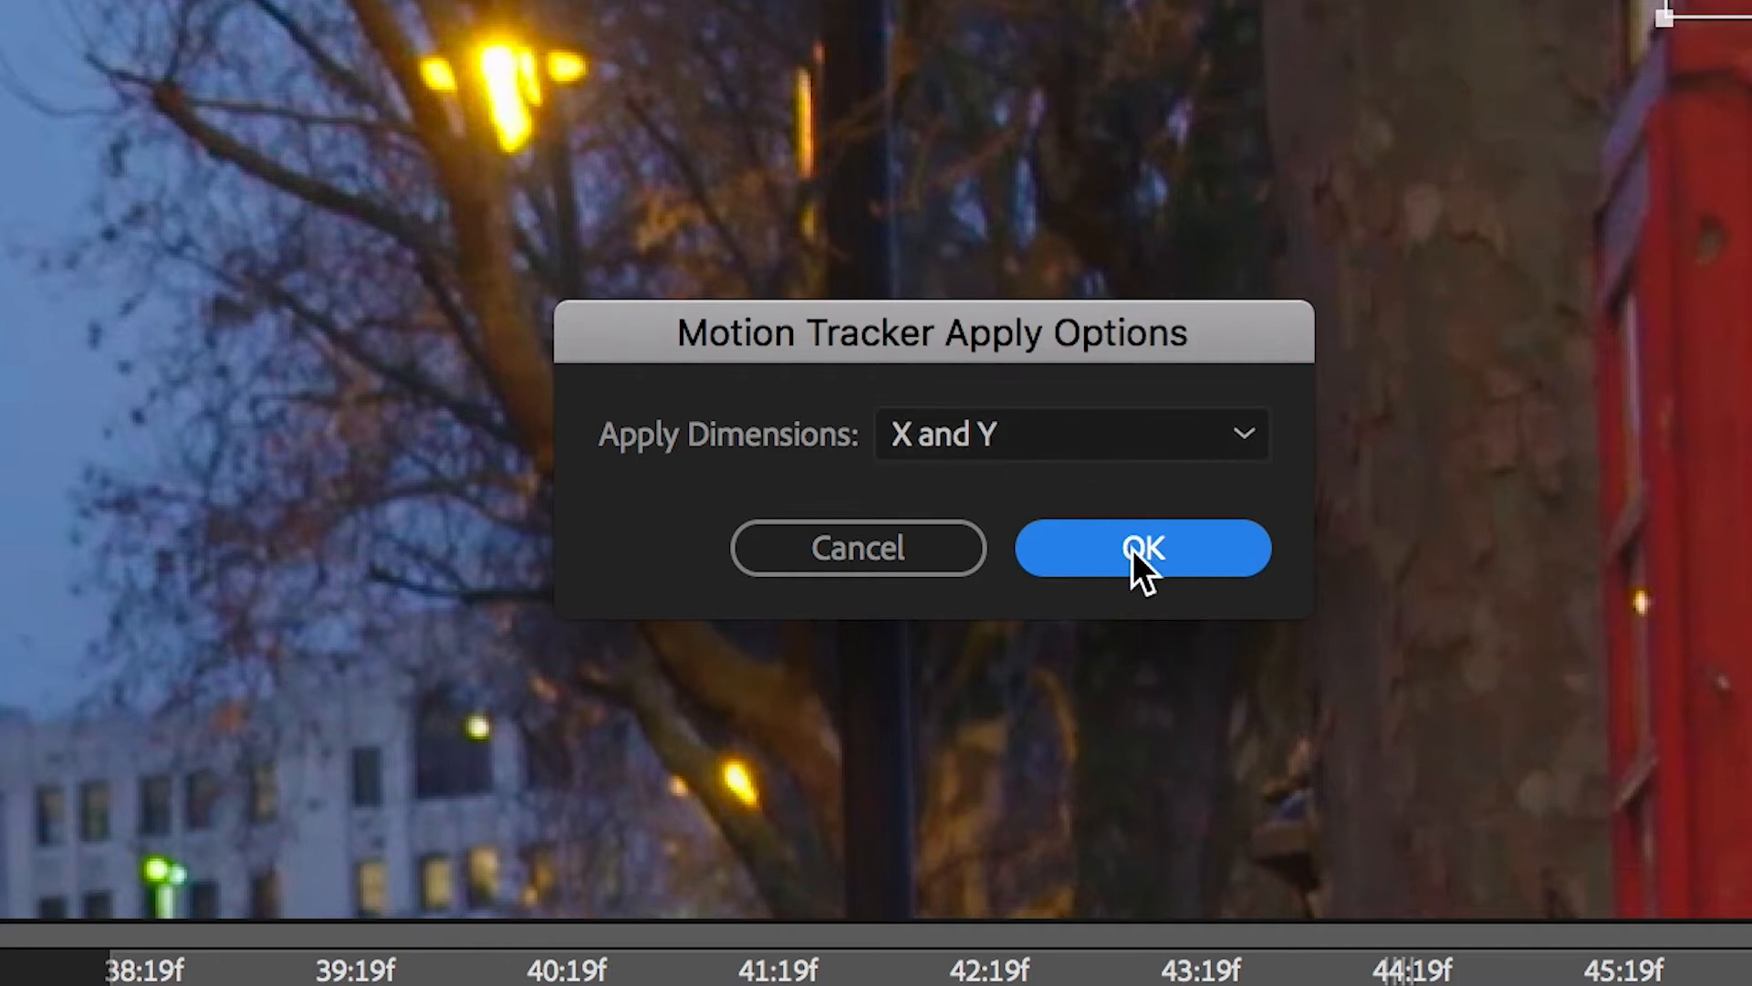
left_click(1131, 549)
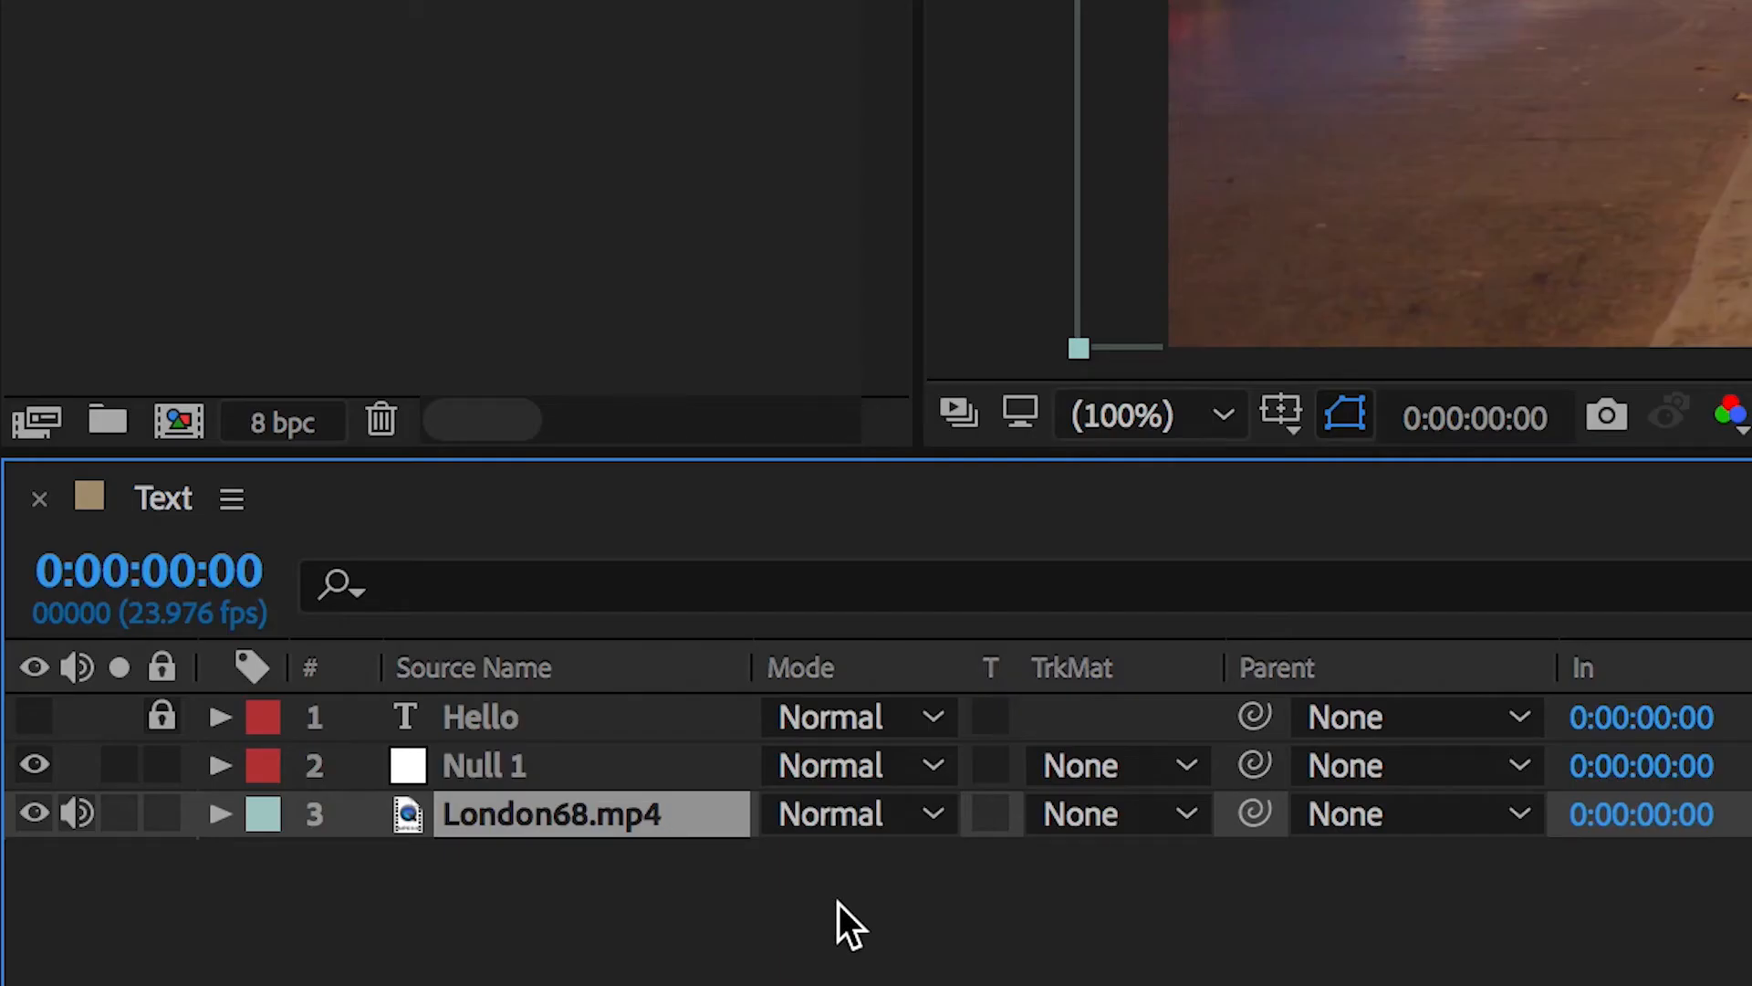
Step: Make the Hello text layer visible and parent it to the Null 1 layer, previewing the tracked text
left_click(579, 778)
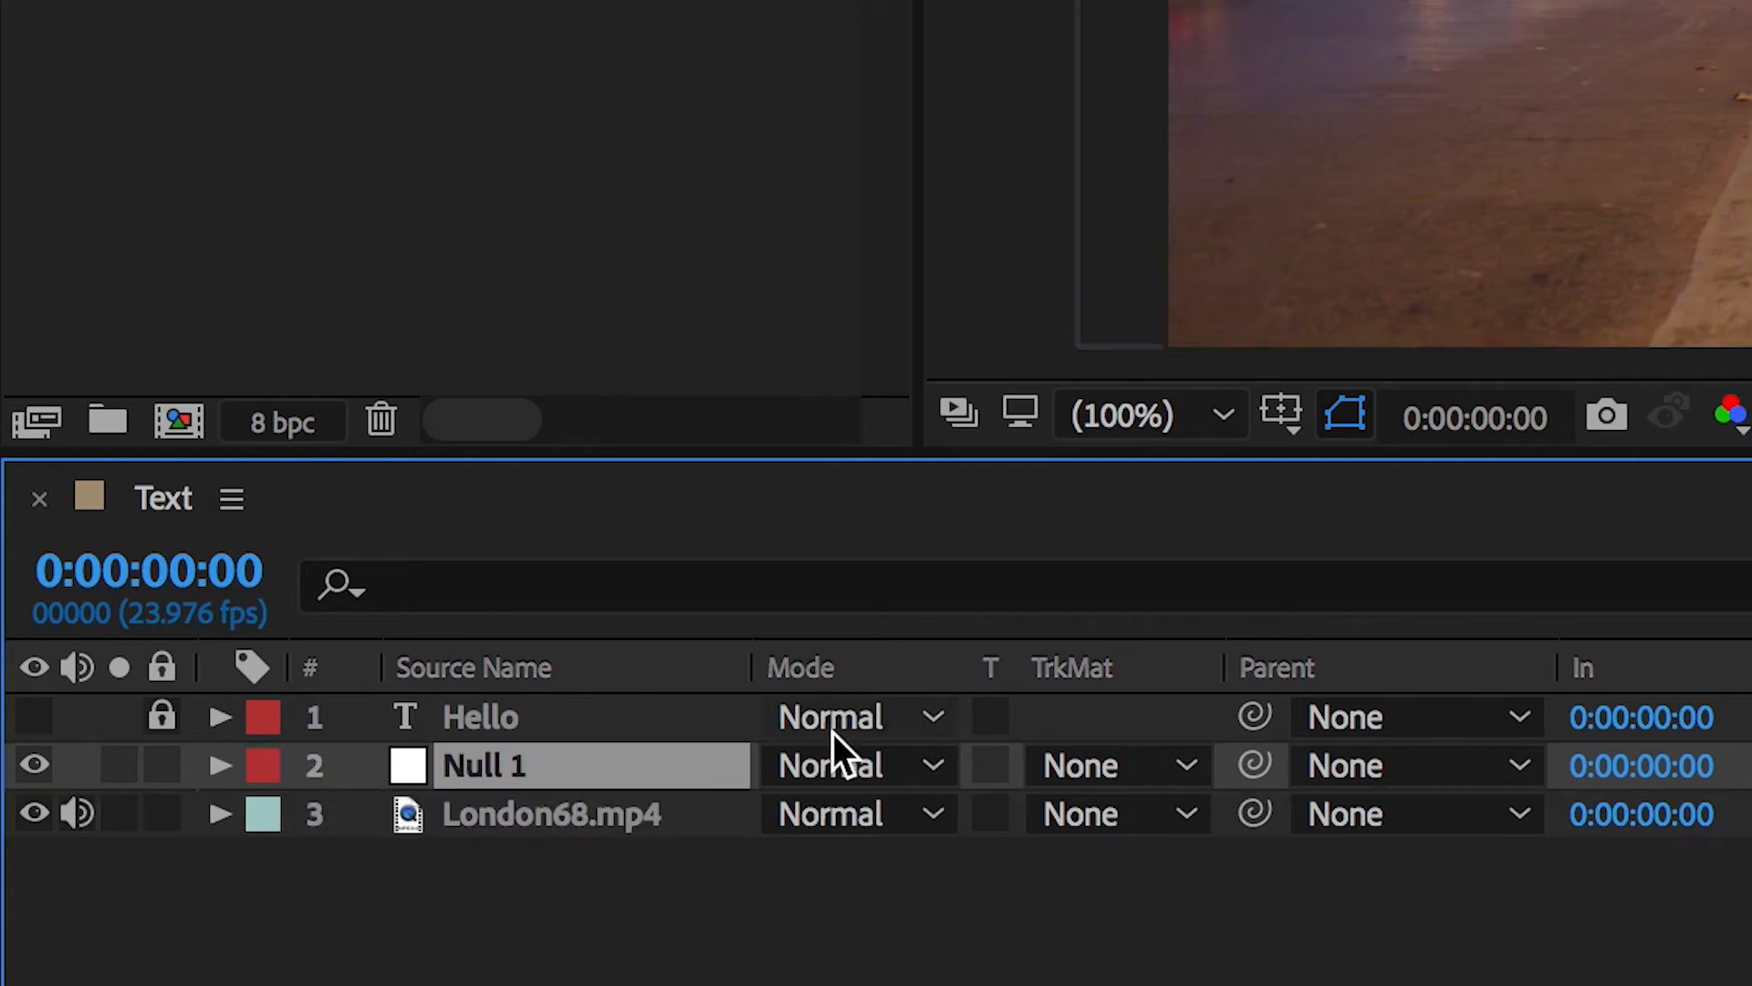
left_click(28, 721)
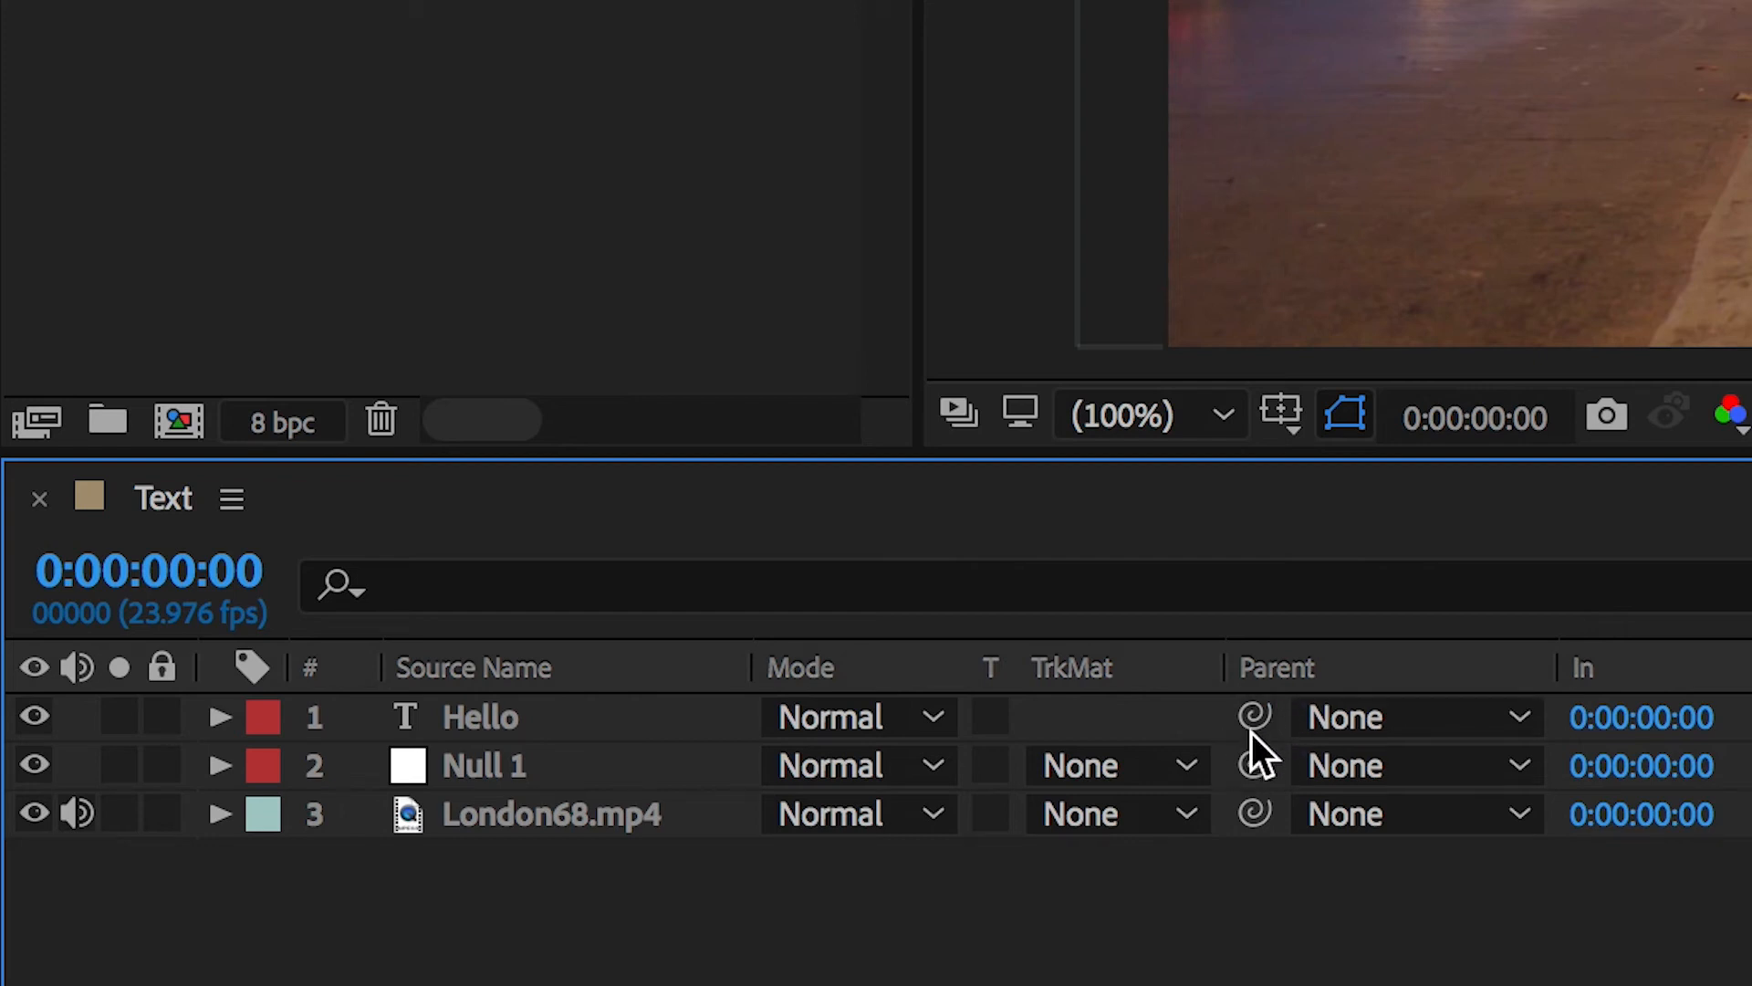
left_click_drag(1251, 731, 517, 767)
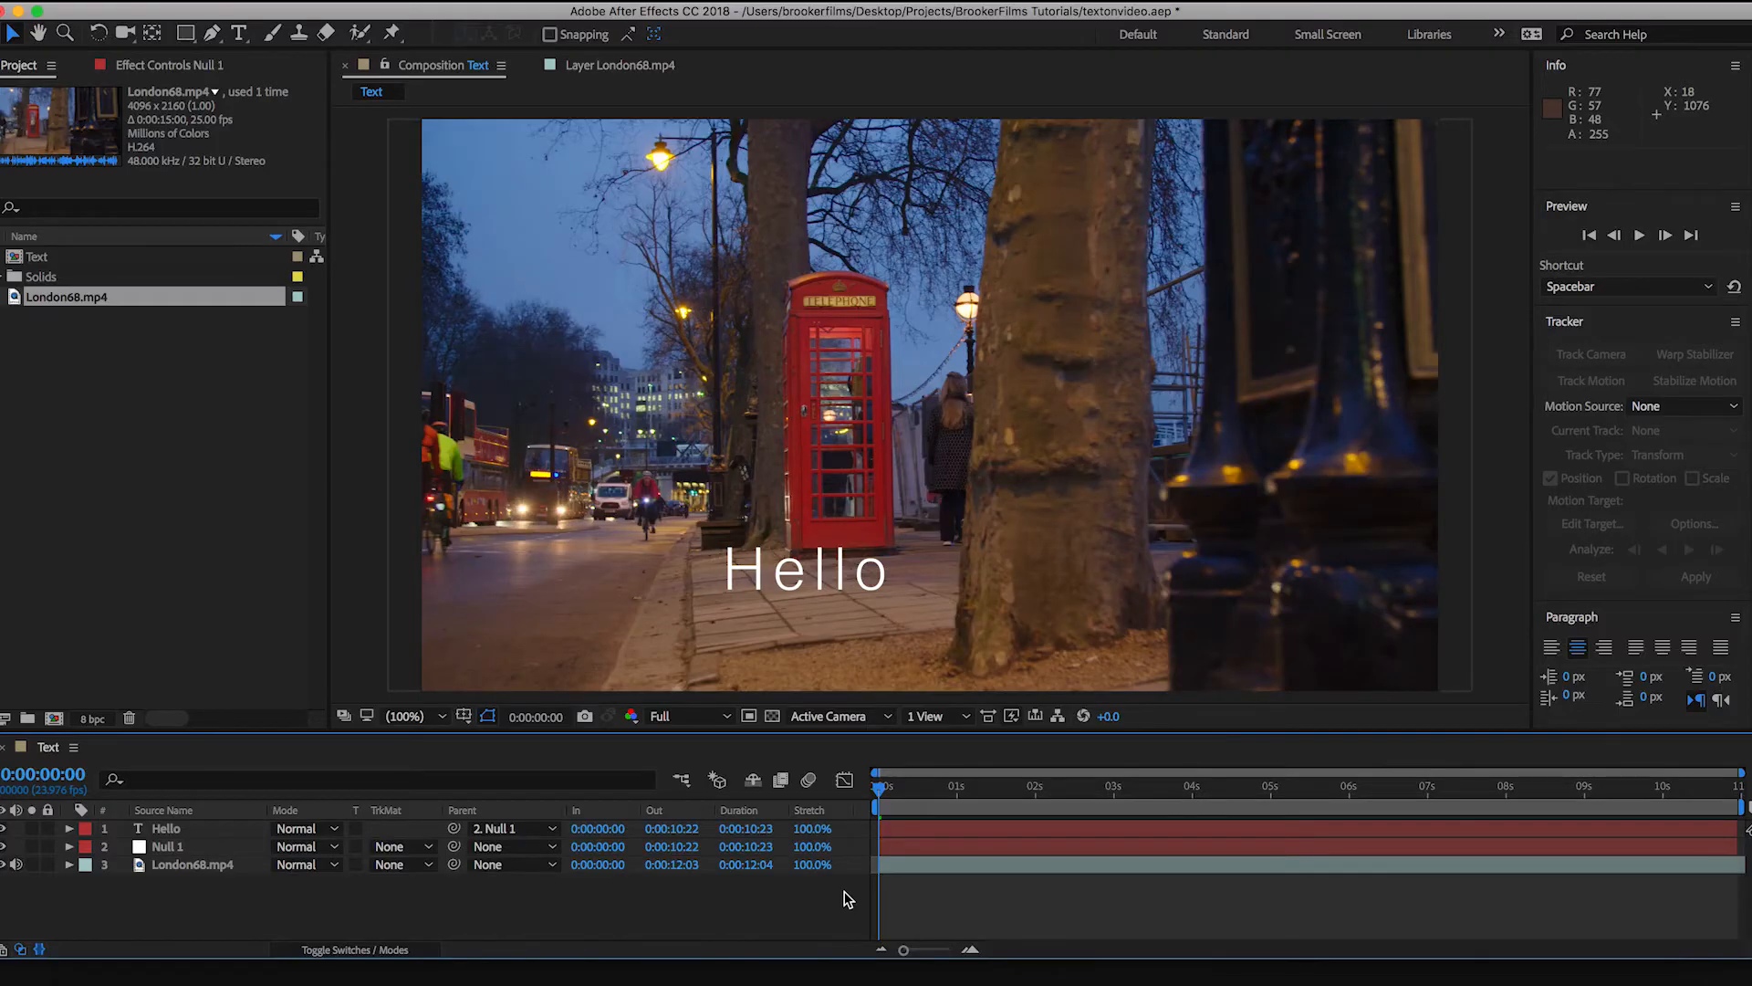
key("space")
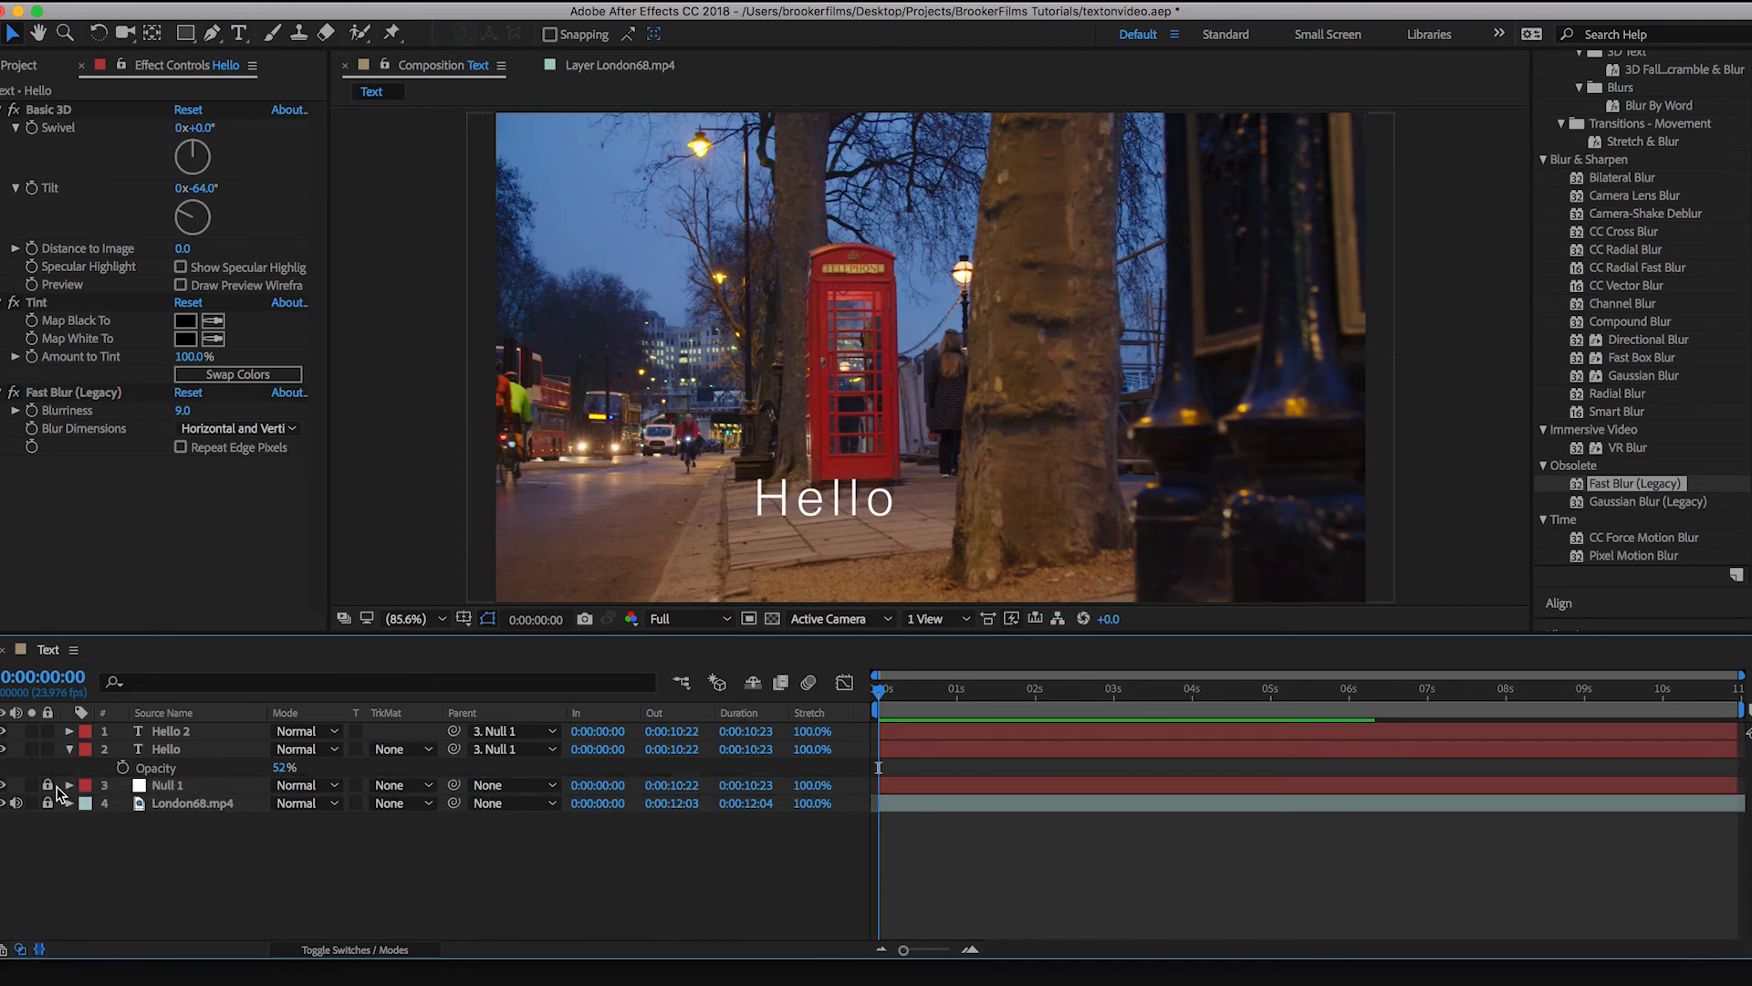
Step: Create a white 1920 × 1080 px solid layer directly above the Null 1 layer
left_click(196, 787)
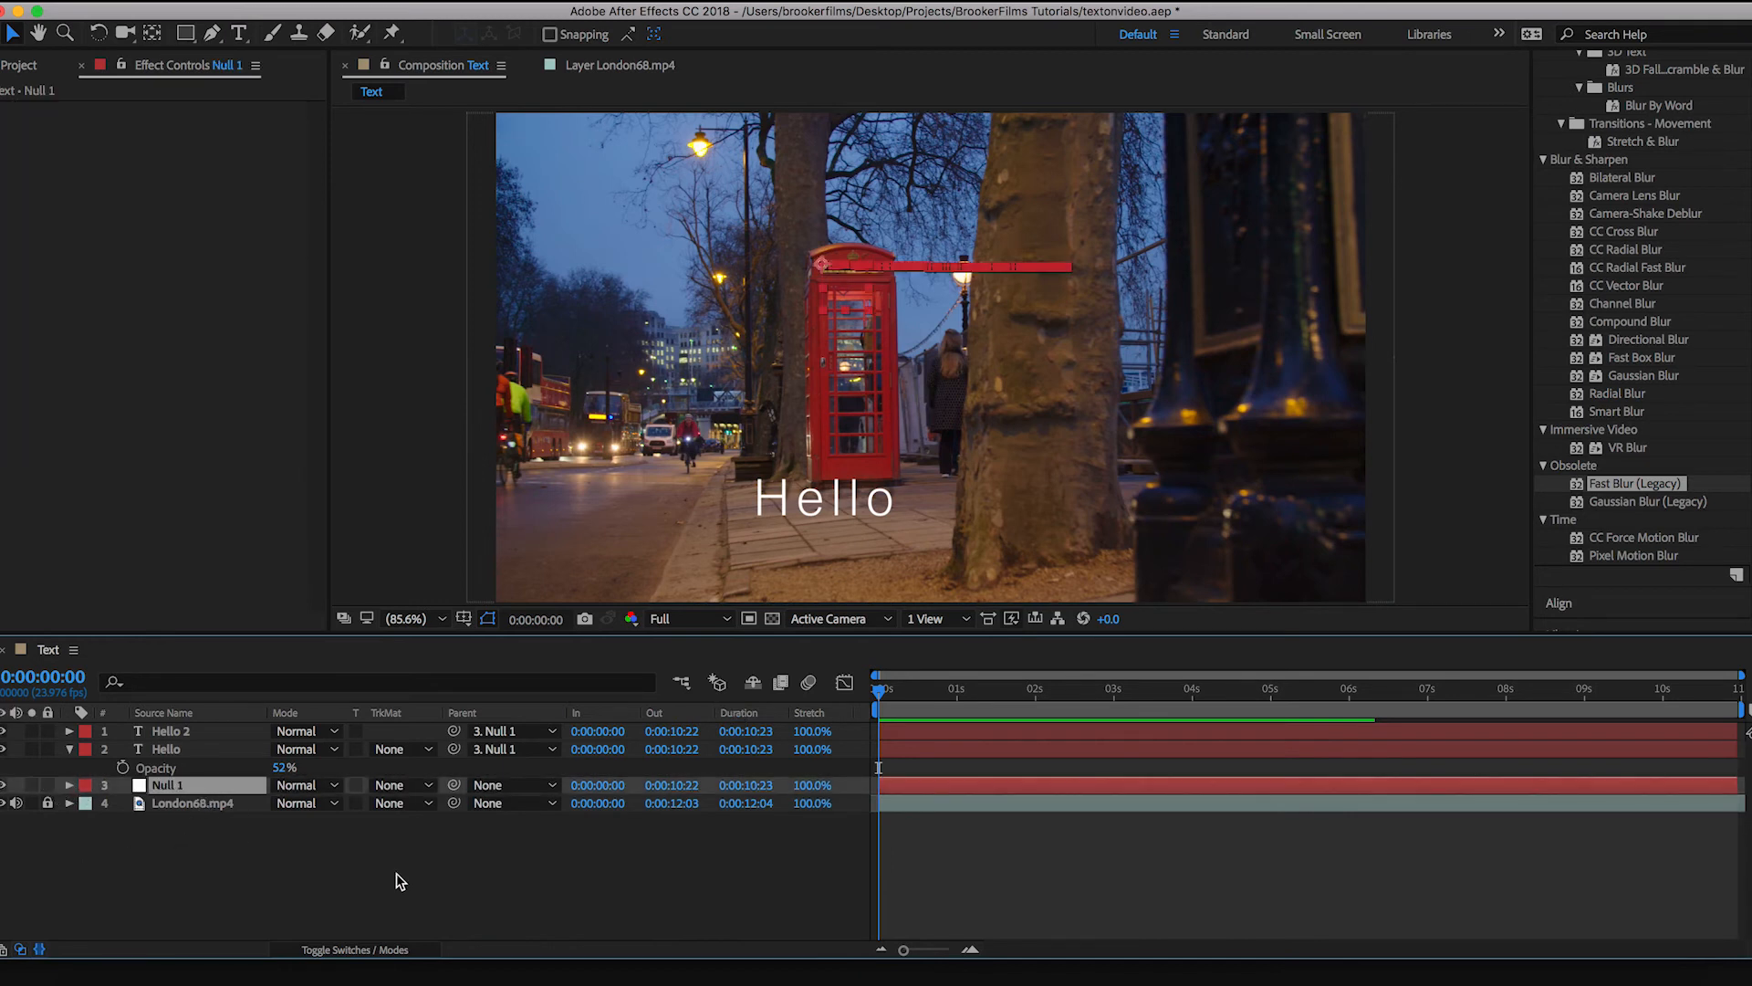
left_click(507, 839)
left_click(171, 787)
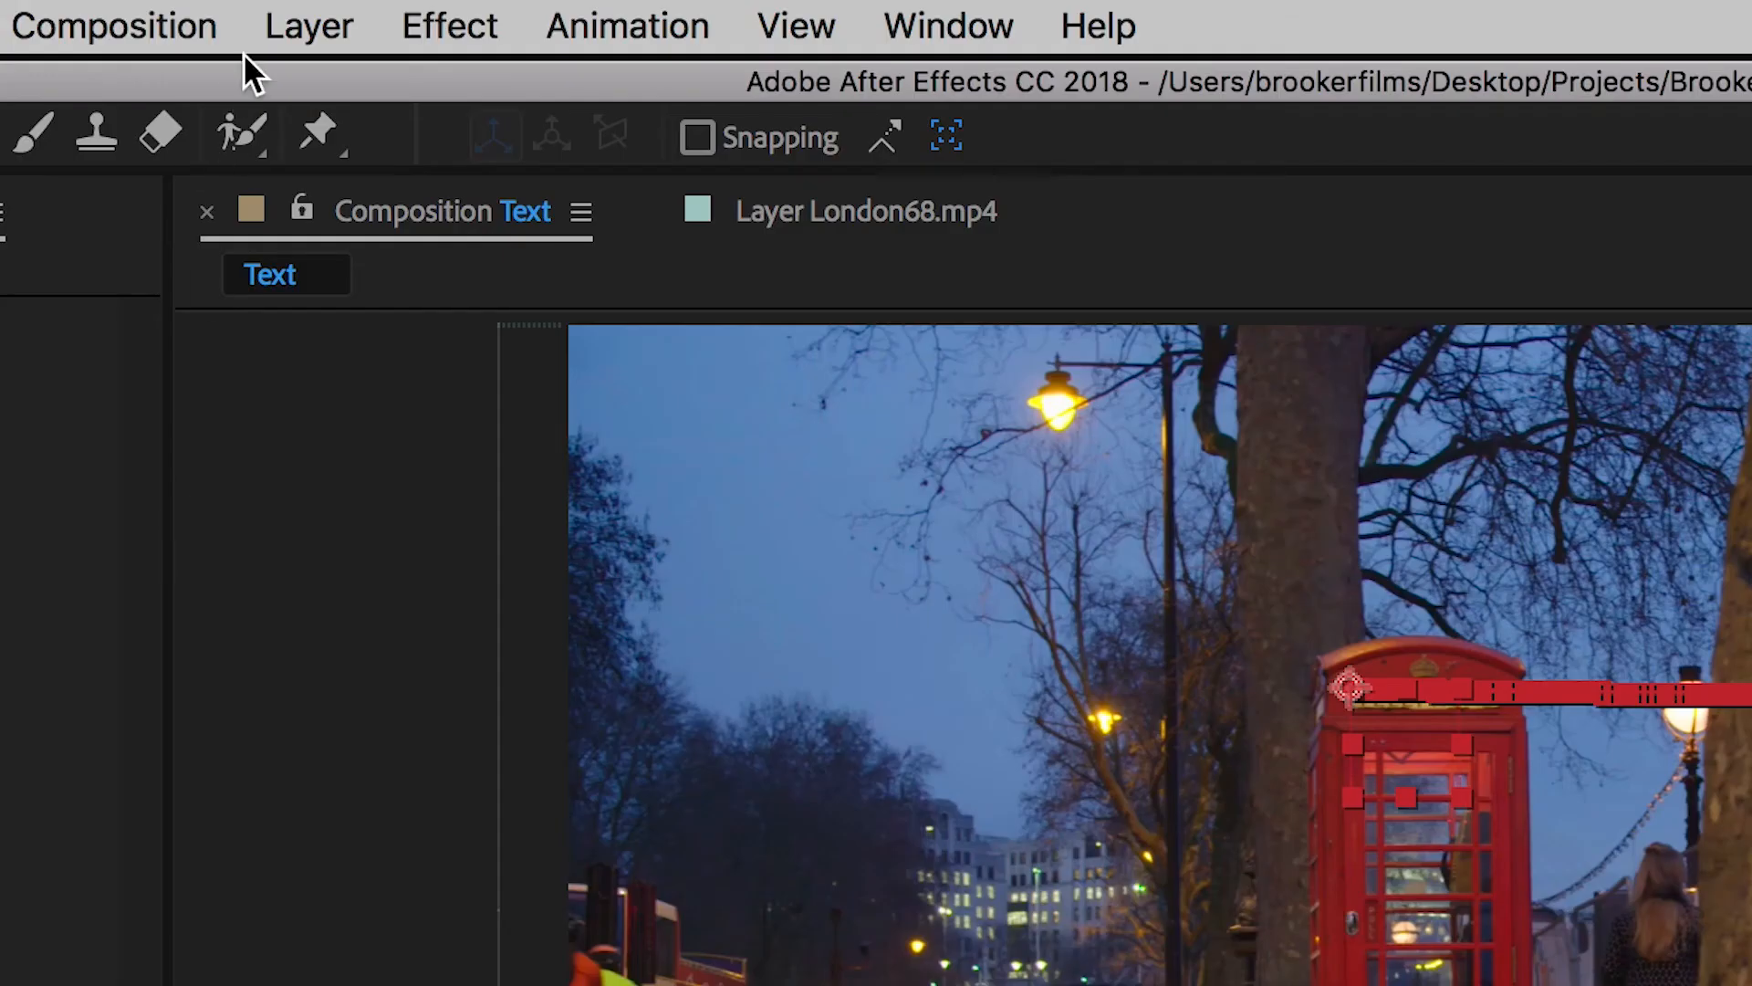
left_click(292, 23)
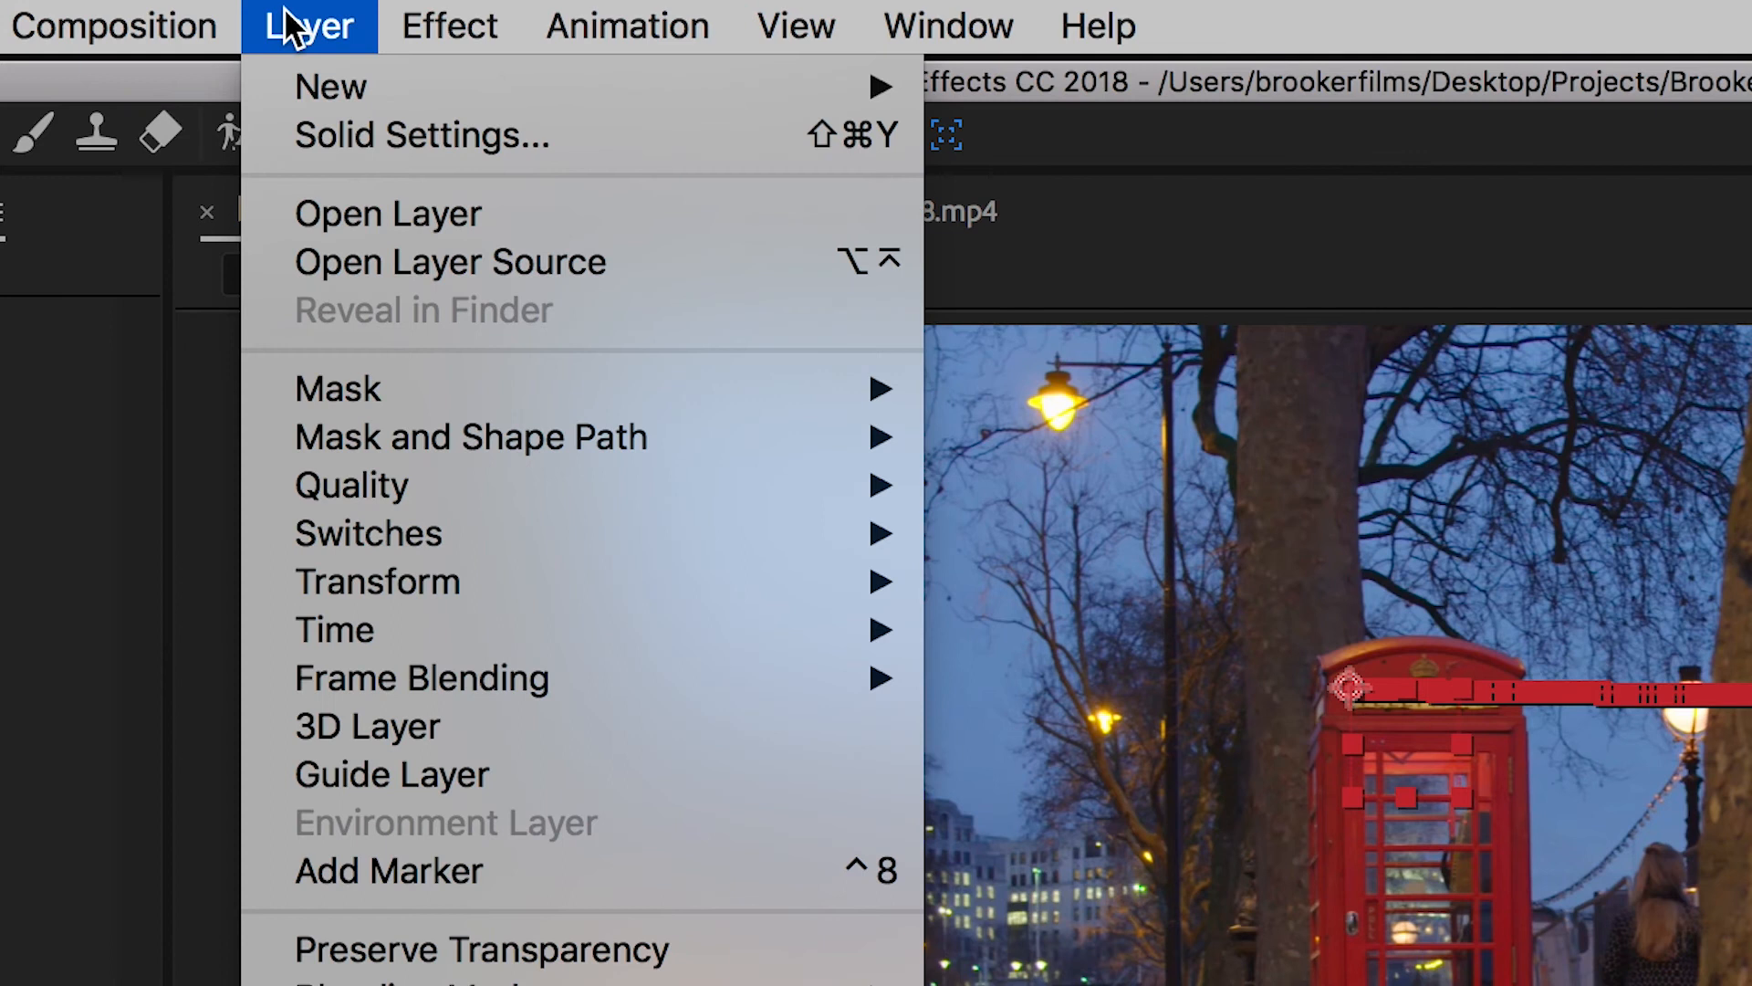
mouse_move(313, 83)
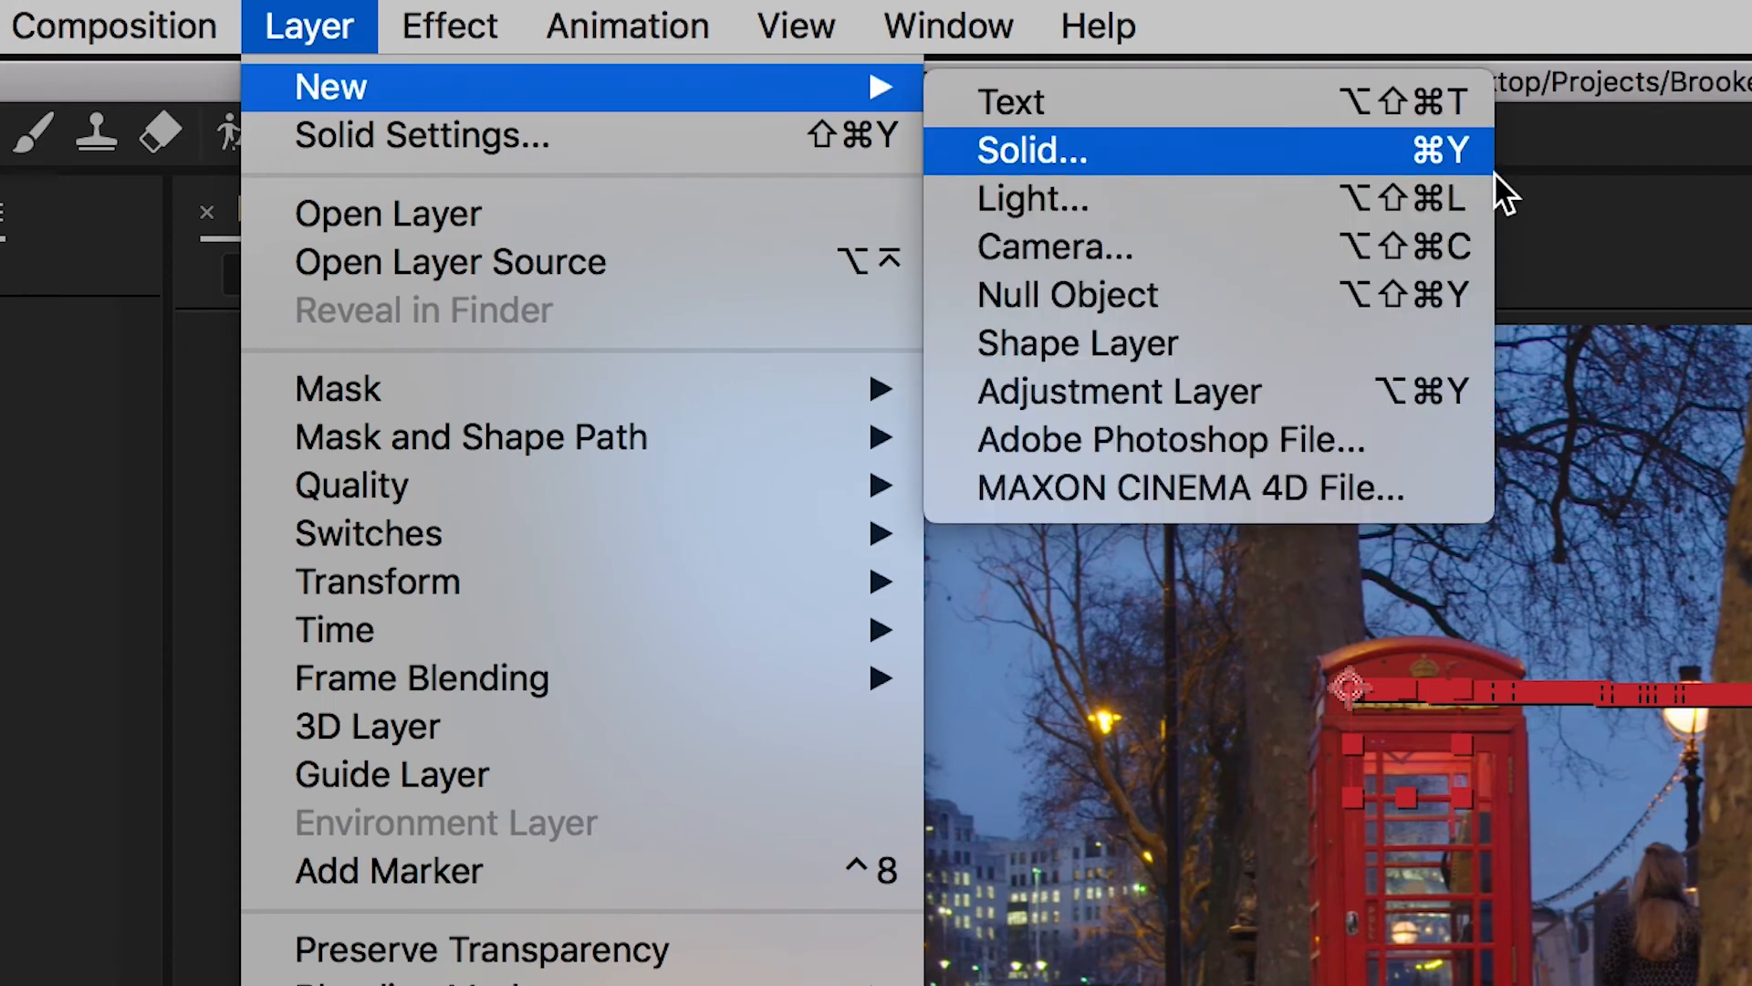
left_click(1384, 169)
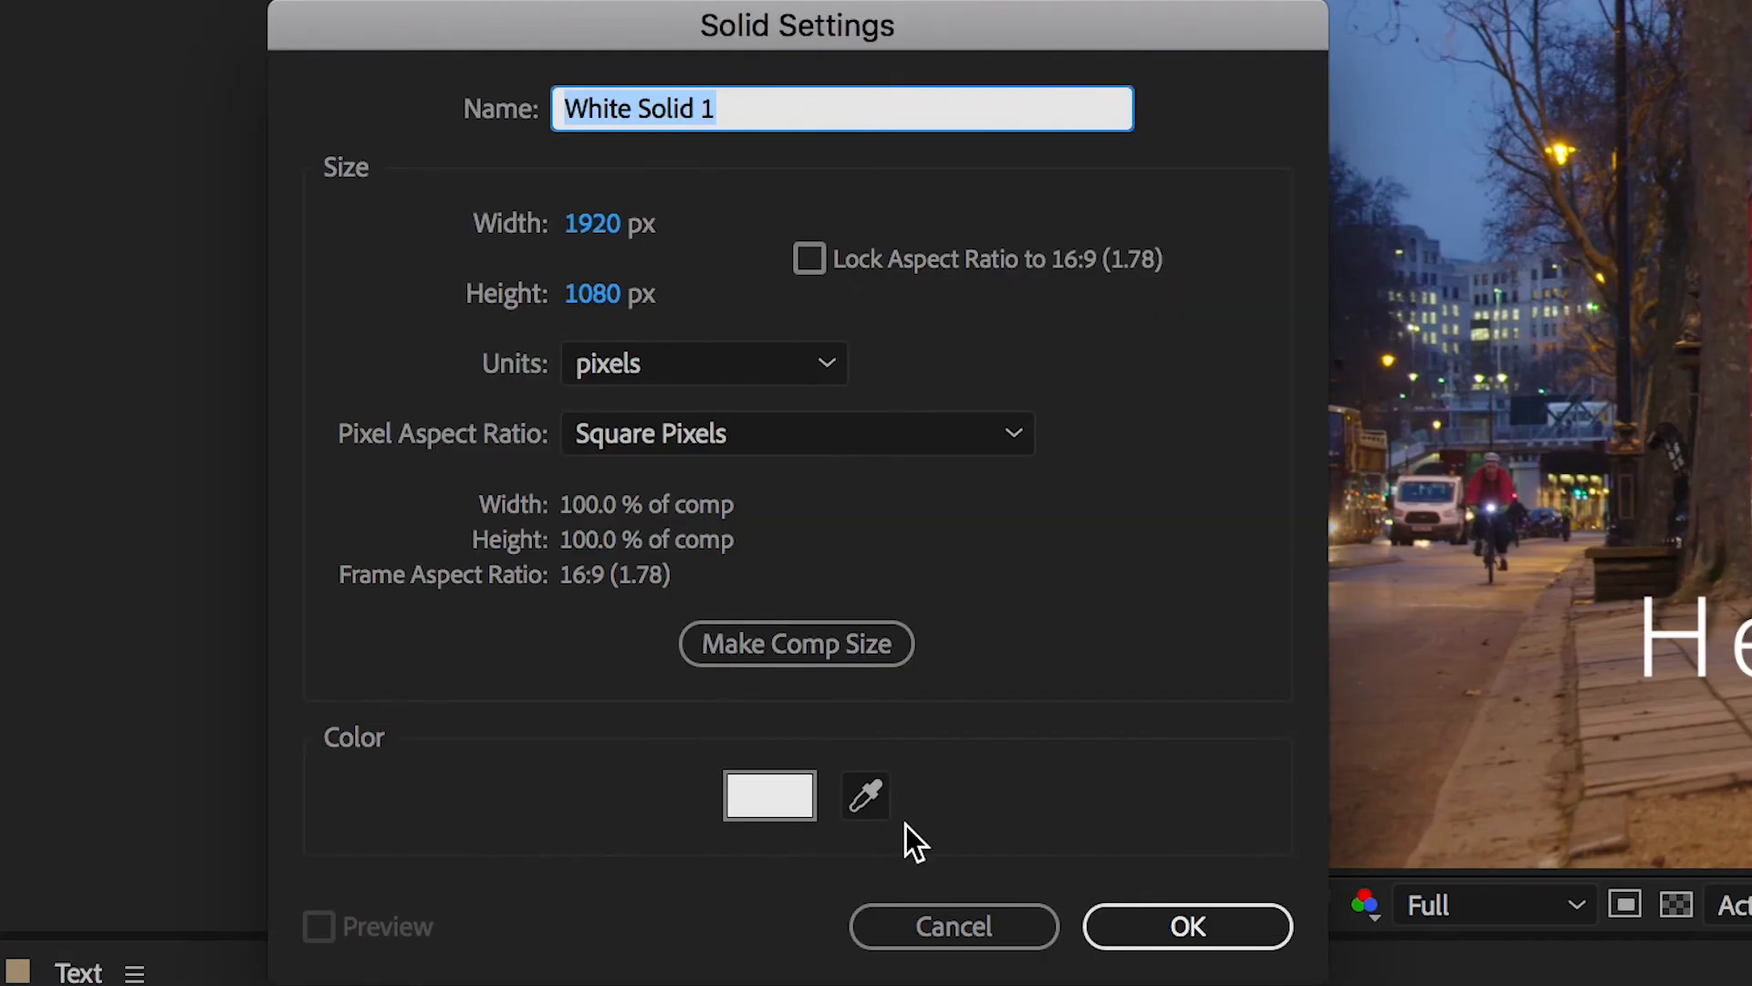
left_click(1181, 912)
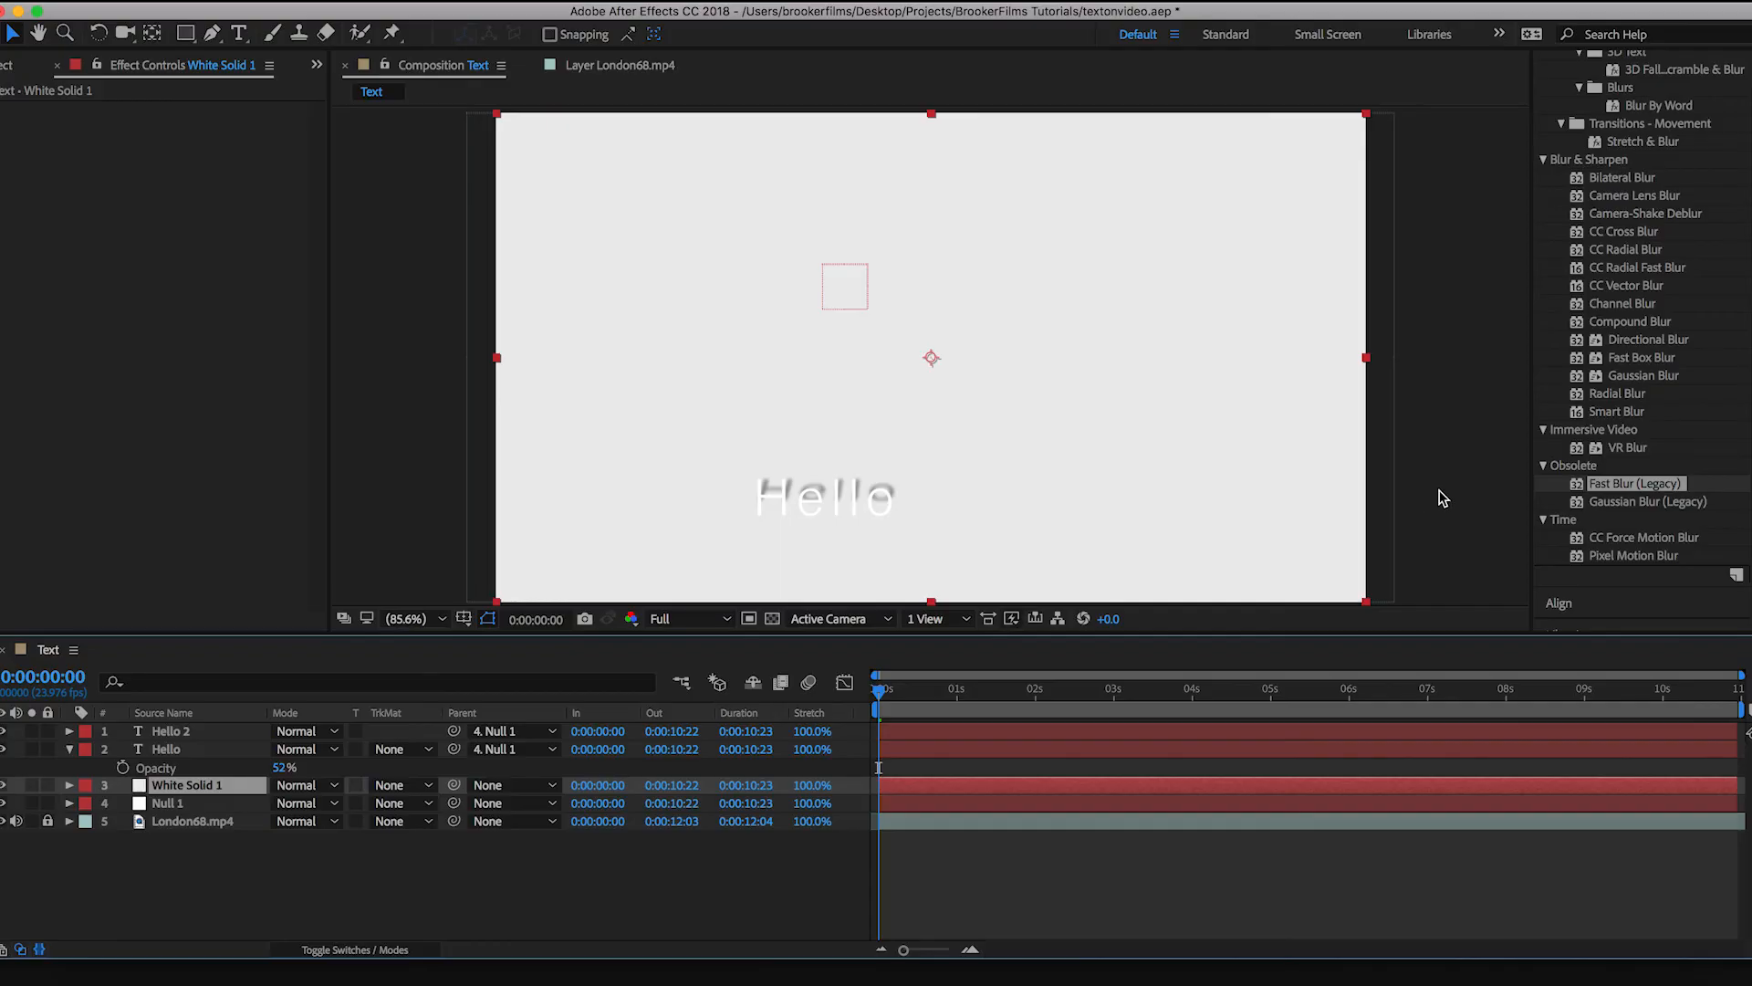
Step: Shrink the white solid to a small rectangle over the top of the phone box and parent it to the Null 1 layer
left_click_drag(1366, 602, 980, 400)
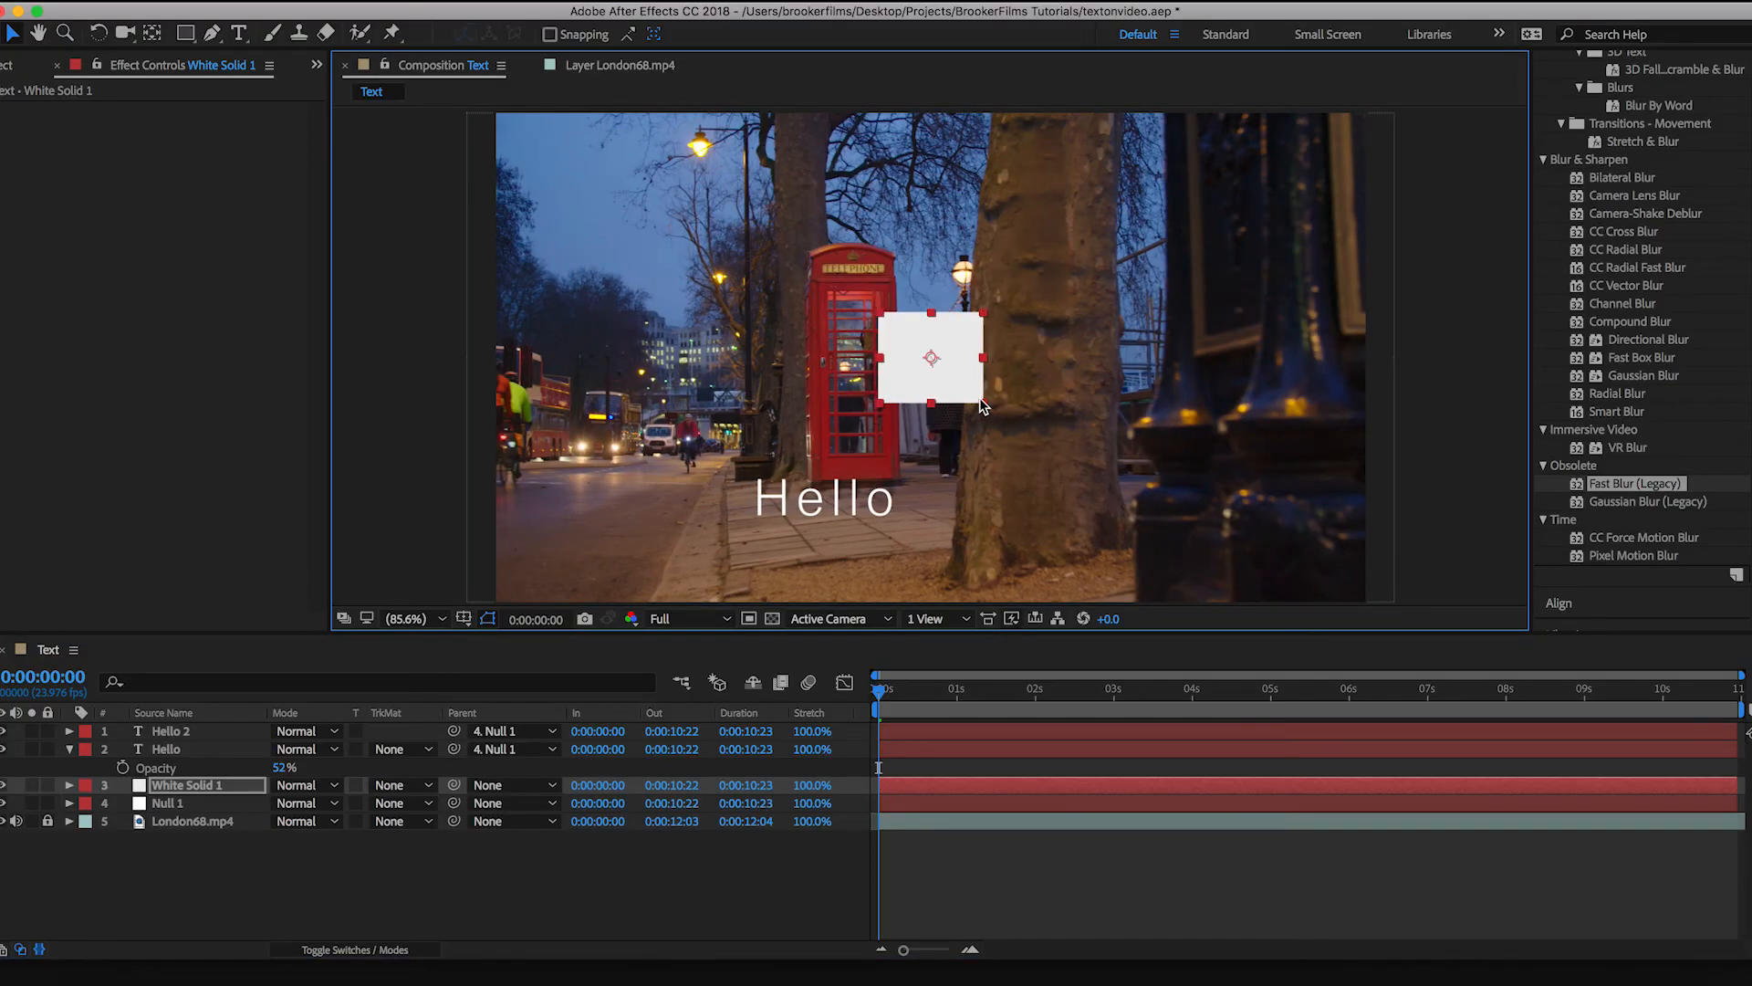
left_click_drag(938, 343, 856, 273)
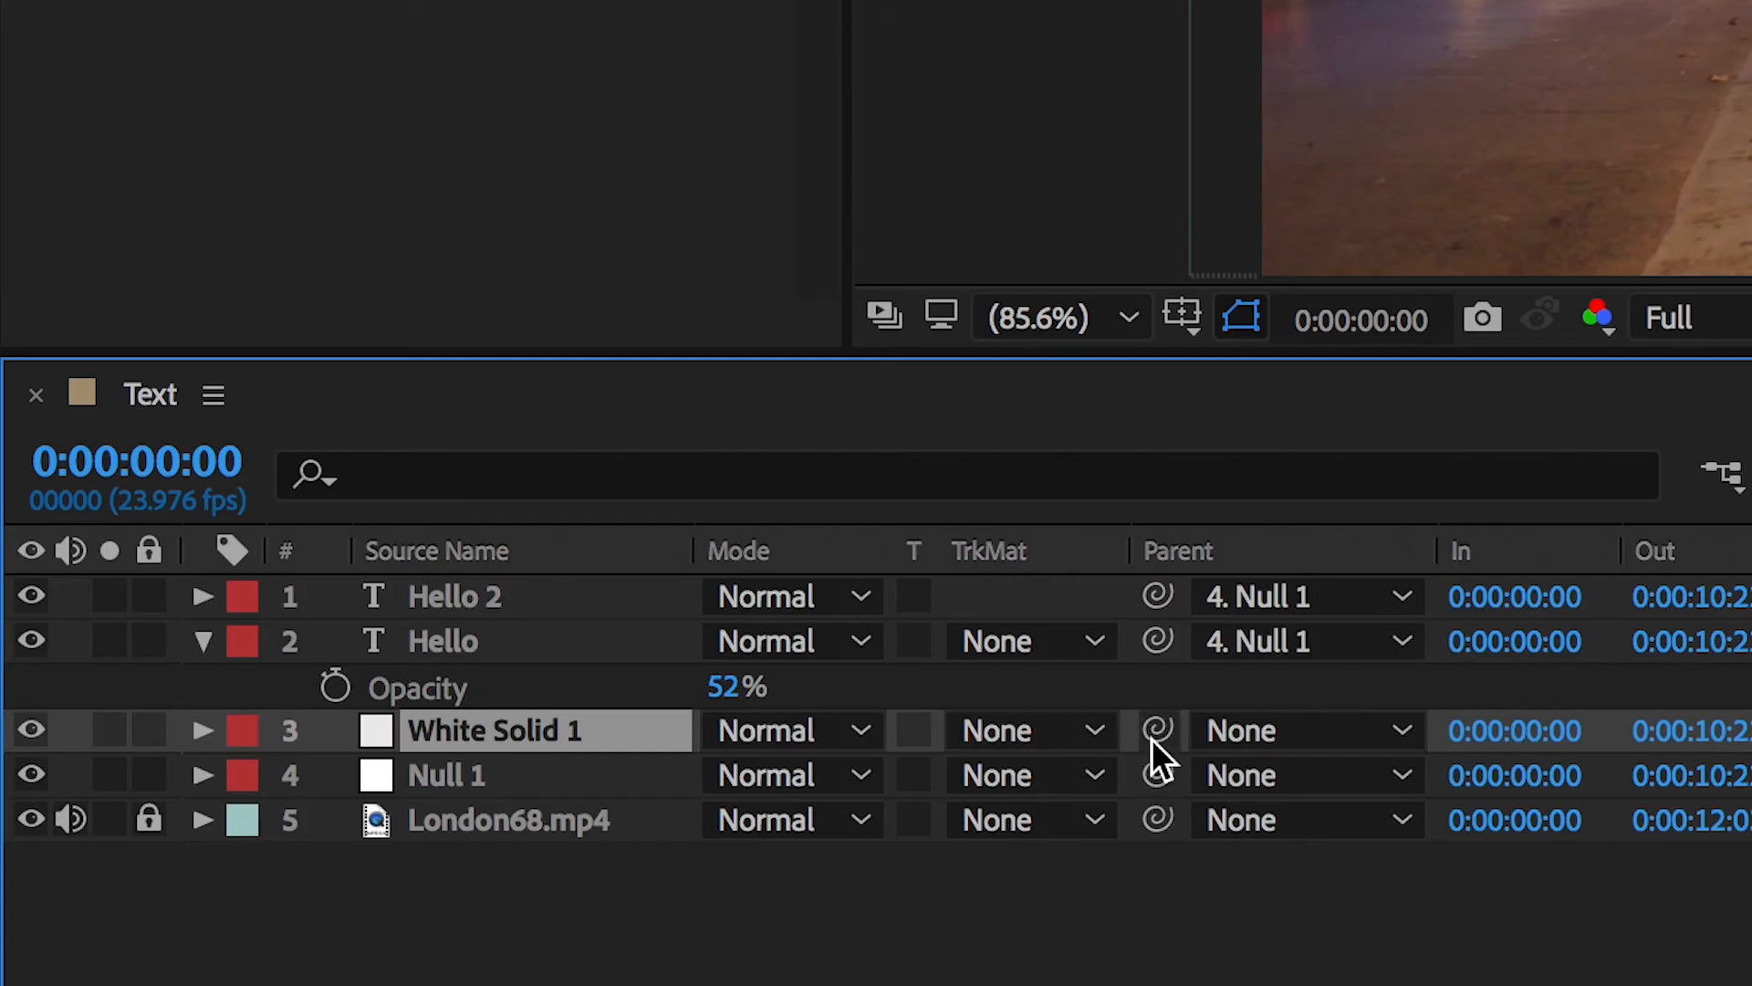
left_click_drag(1151, 738, 613, 783)
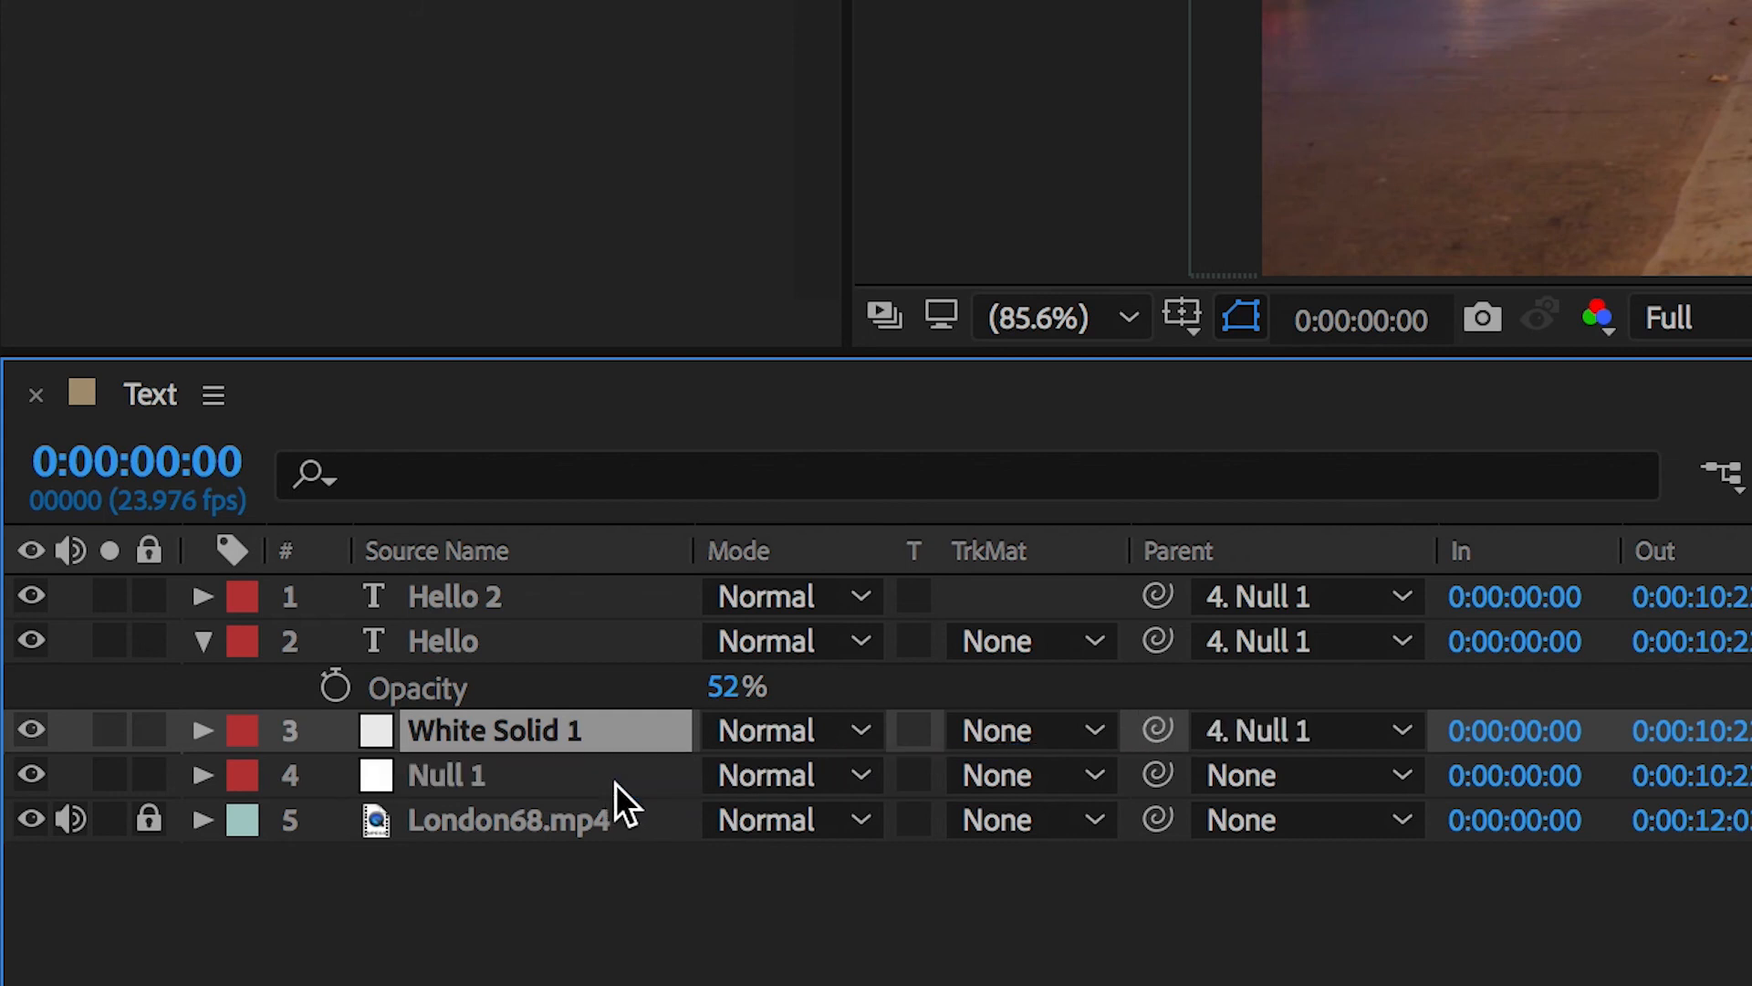
key("F2")
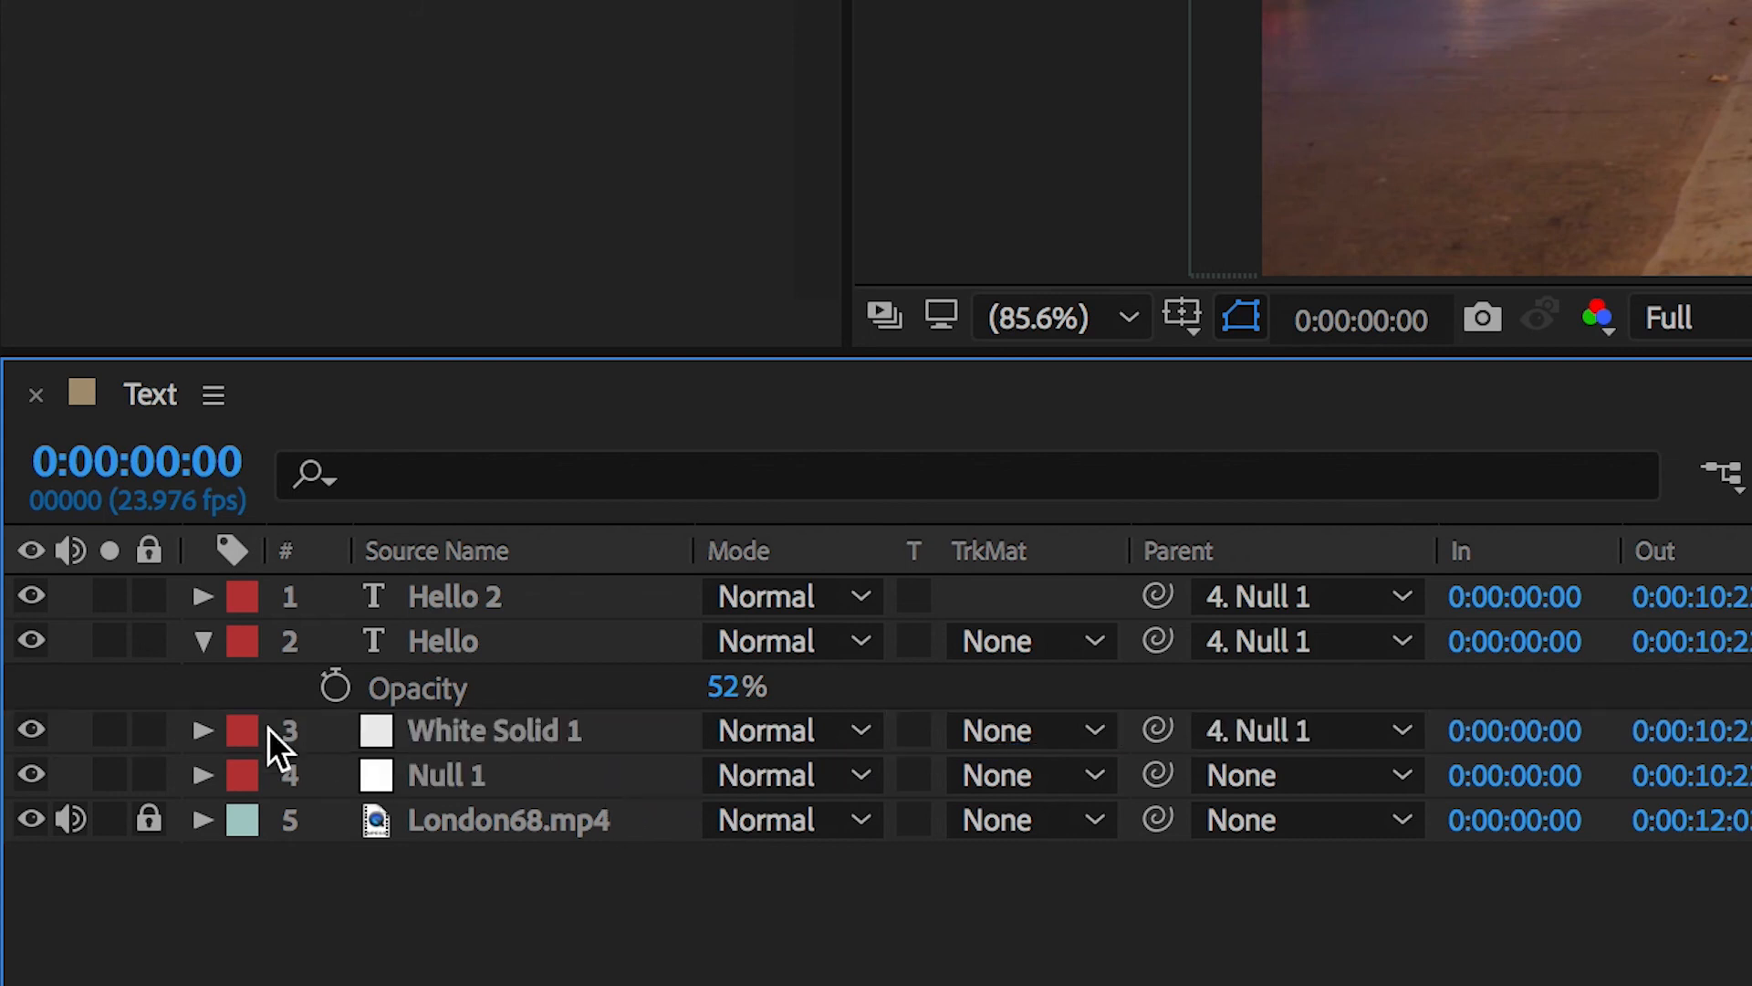
Step: Hide the Hello and Hello 2 text layers and preview the white solid's tracked motion
left_click_drag(33, 639, 31, 597)
key("space")
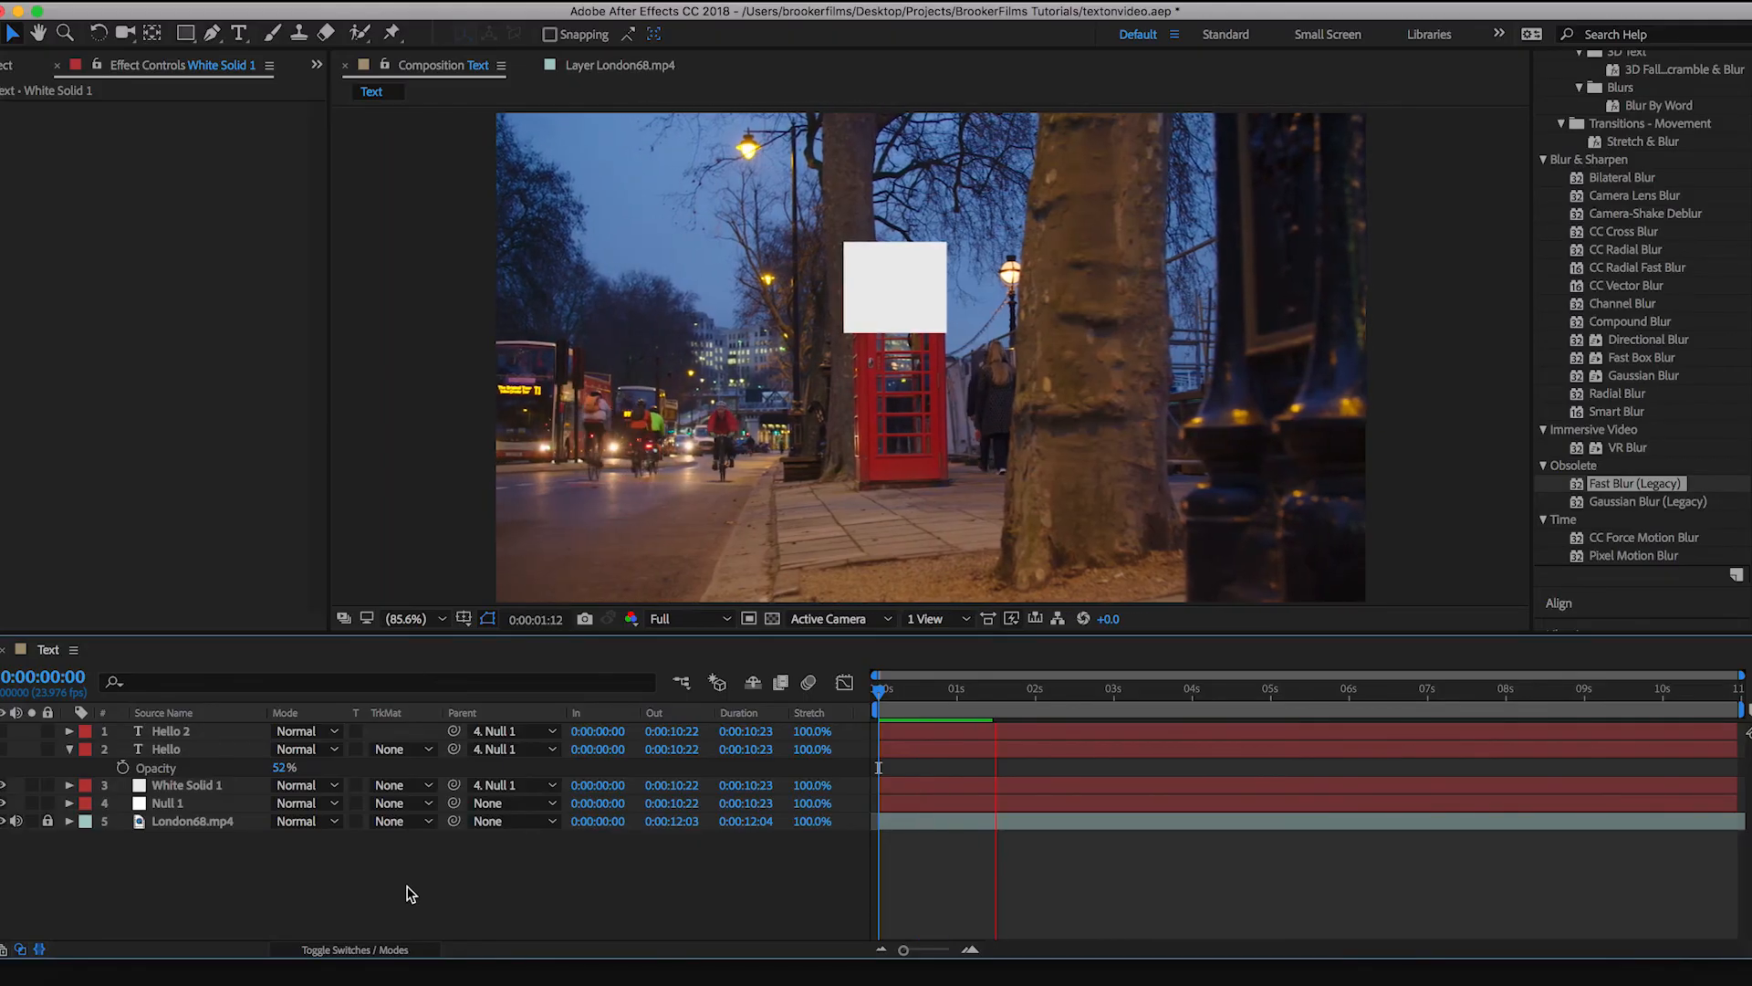